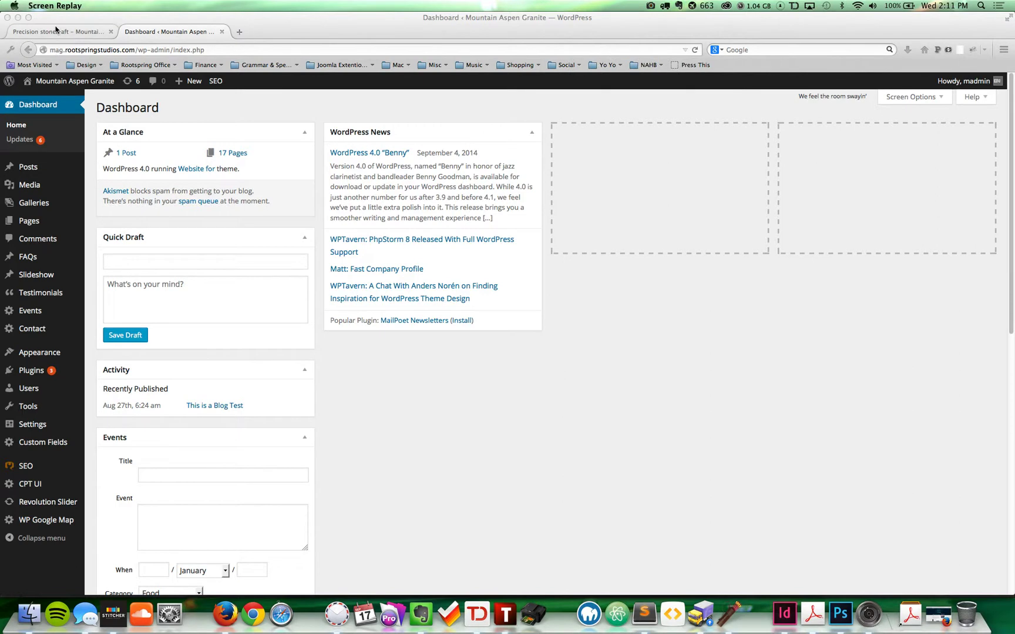
Step: Glance at the live Mountain Aspen Granite site, then go to Contact Forms from the admin sidebar
click(76, 32)
click(176, 32)
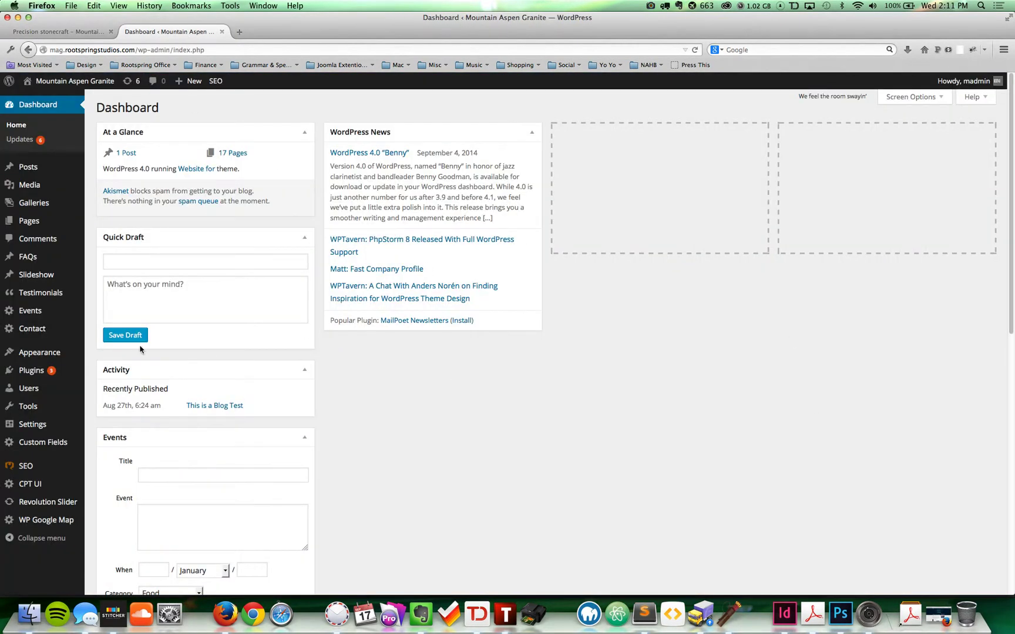
mouse_move(34, 330)
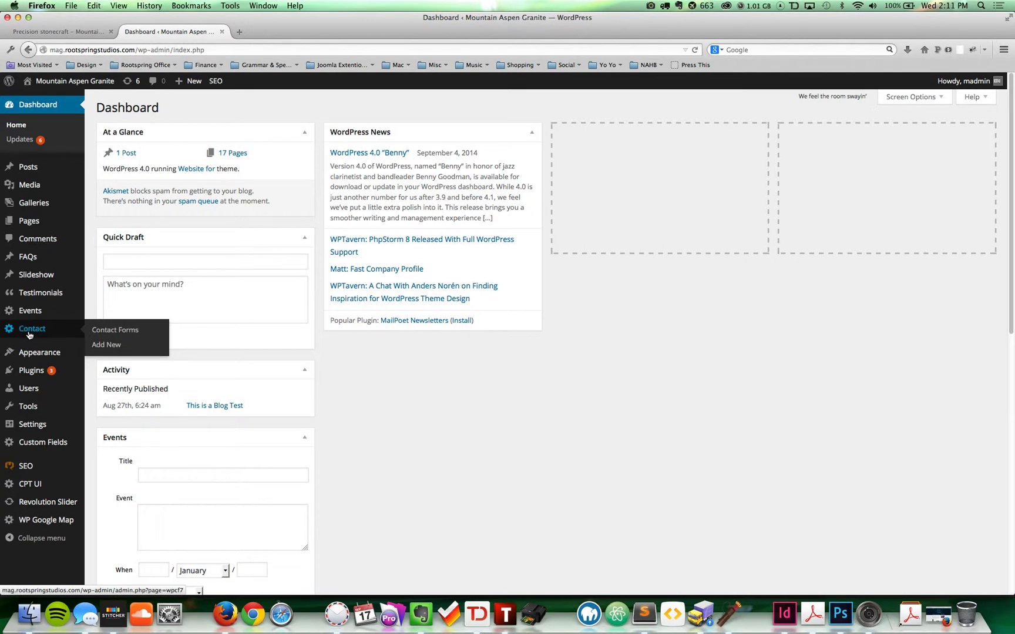
click(29, 335)
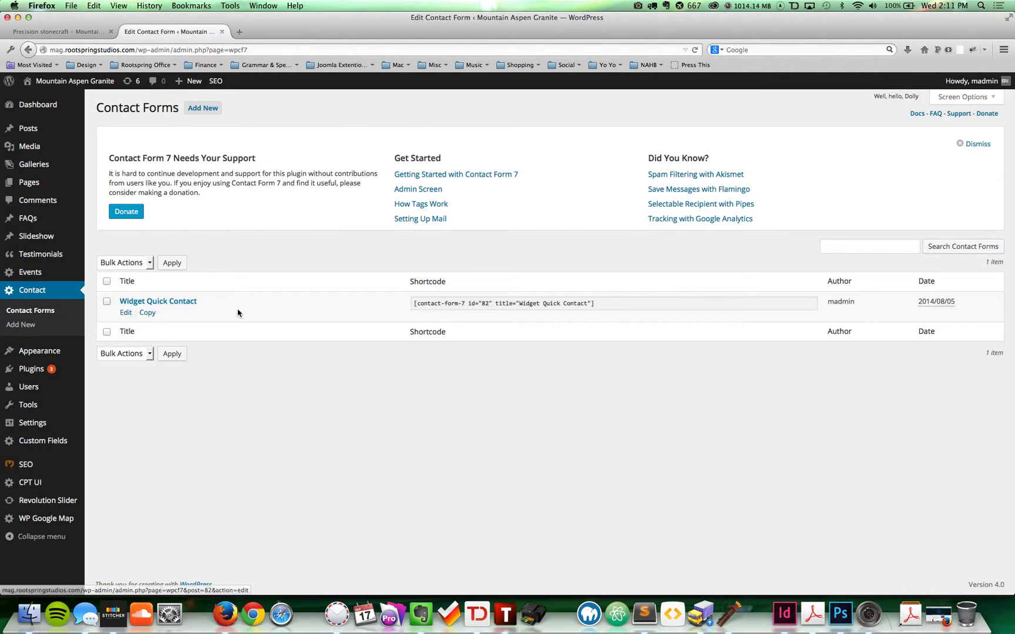
Step: Inspect the Widget Quick Contact shortcode, then begin adding a new contact form
triple_click(525, 304)
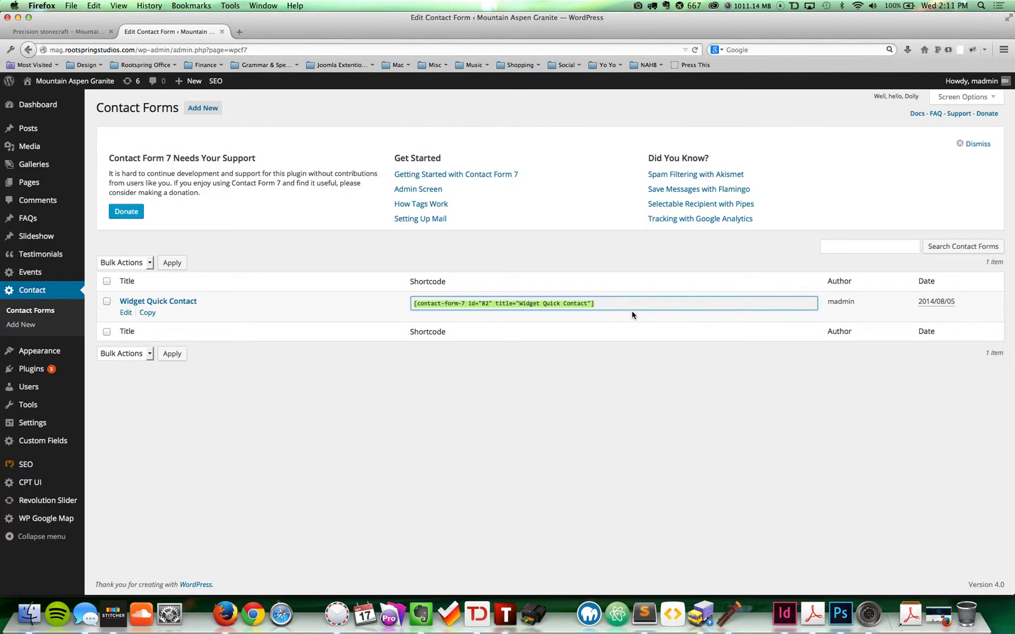
click(607, 305)
drag(607, 303, 391, 305)
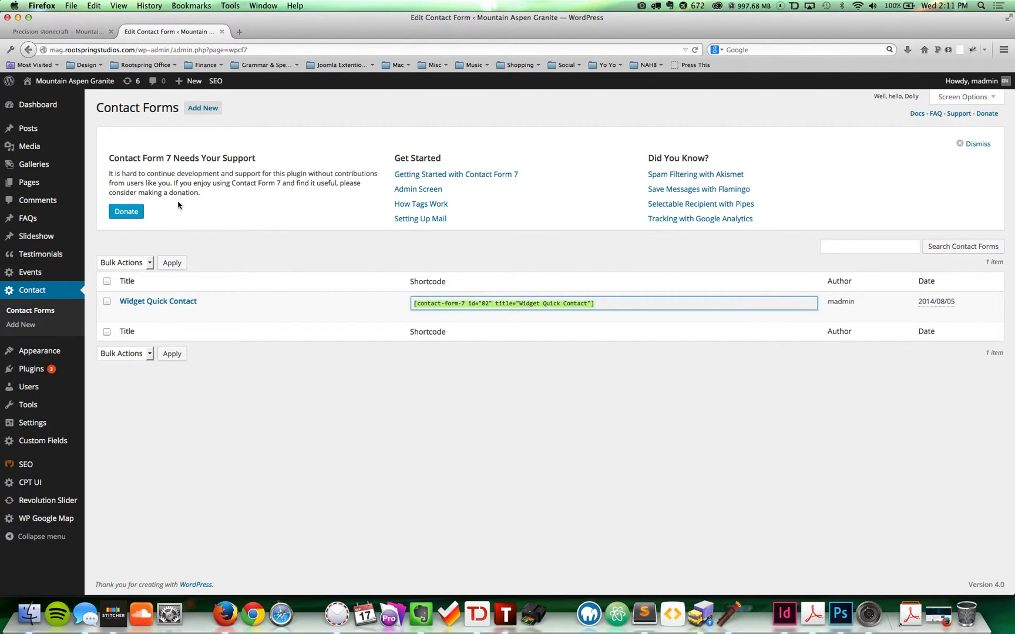
click(213, 112)
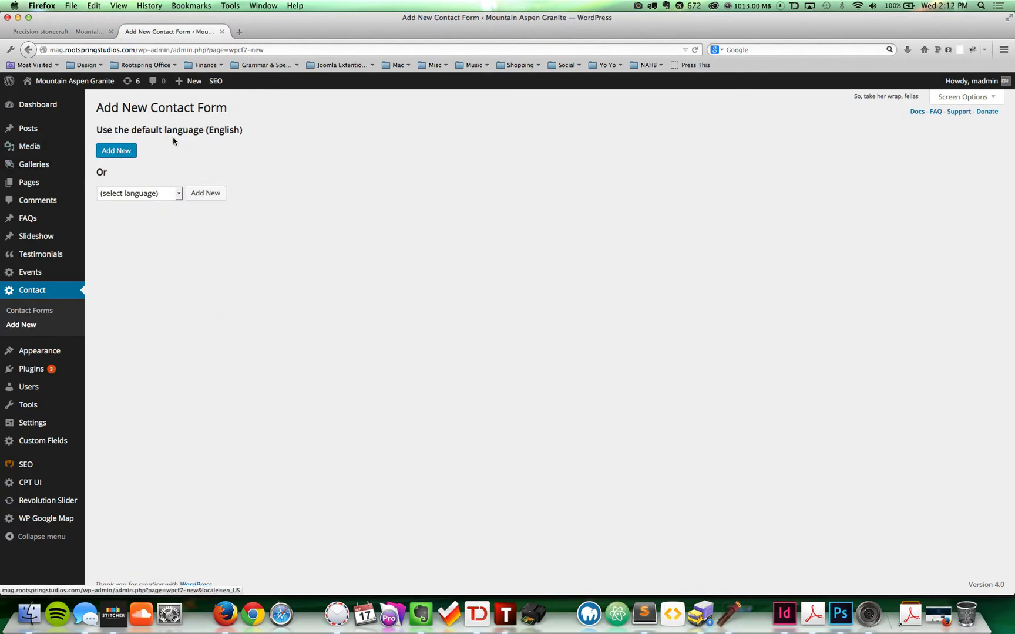
Step: Create the new contact form in the default English language
triple_click(220, 131)
click(150, 144)
click(117, 154)
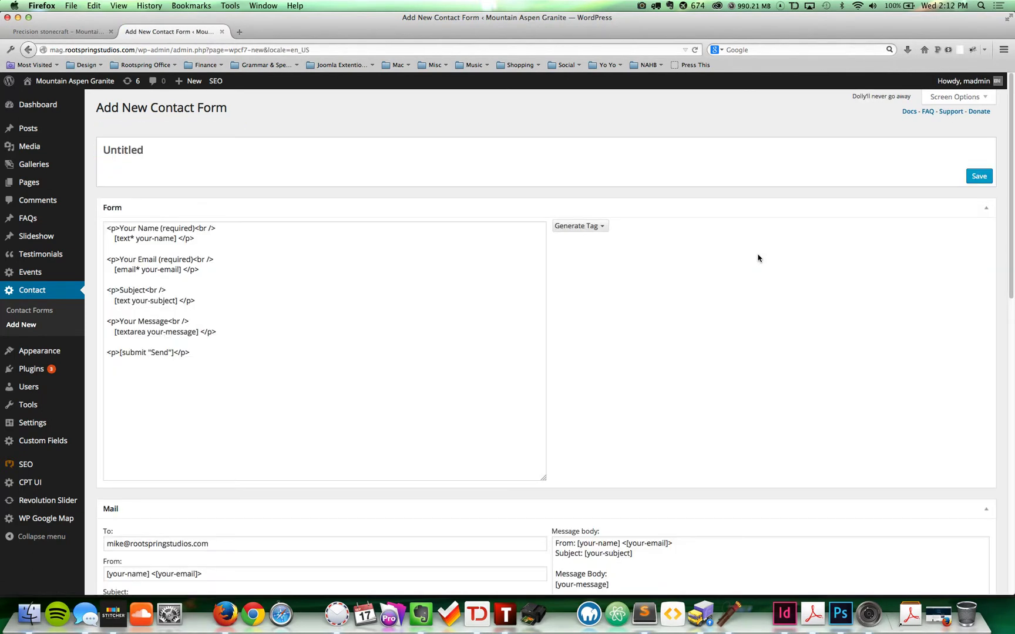
Step: Replace the 'Untitled' form title with 'Survey Form'
scroll(707, 364, down, 5)
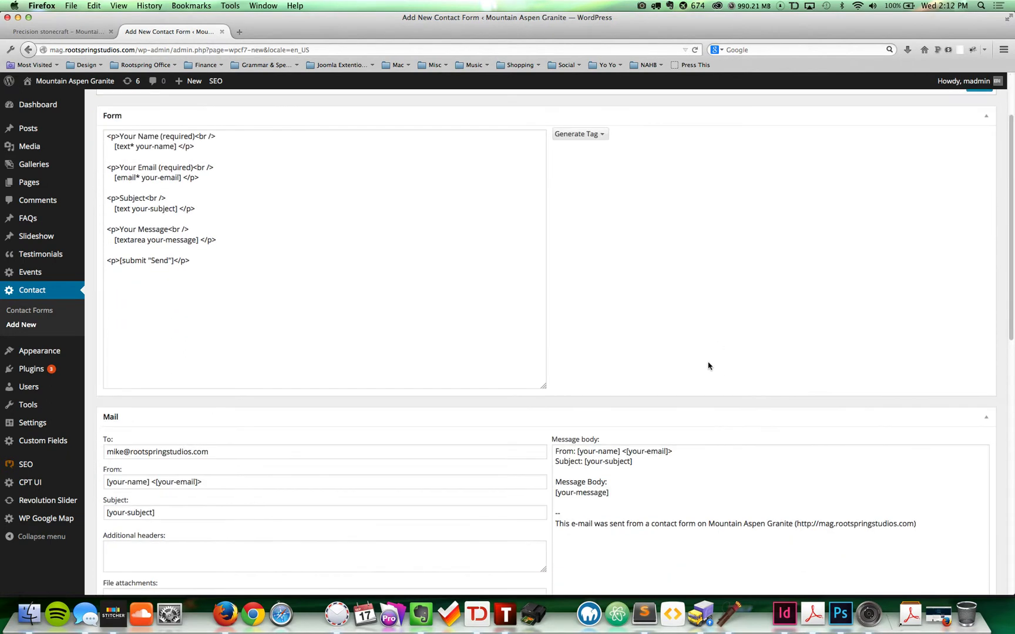
scroll(707, 364, up, 4)
scroll(707, 365, up, 1)
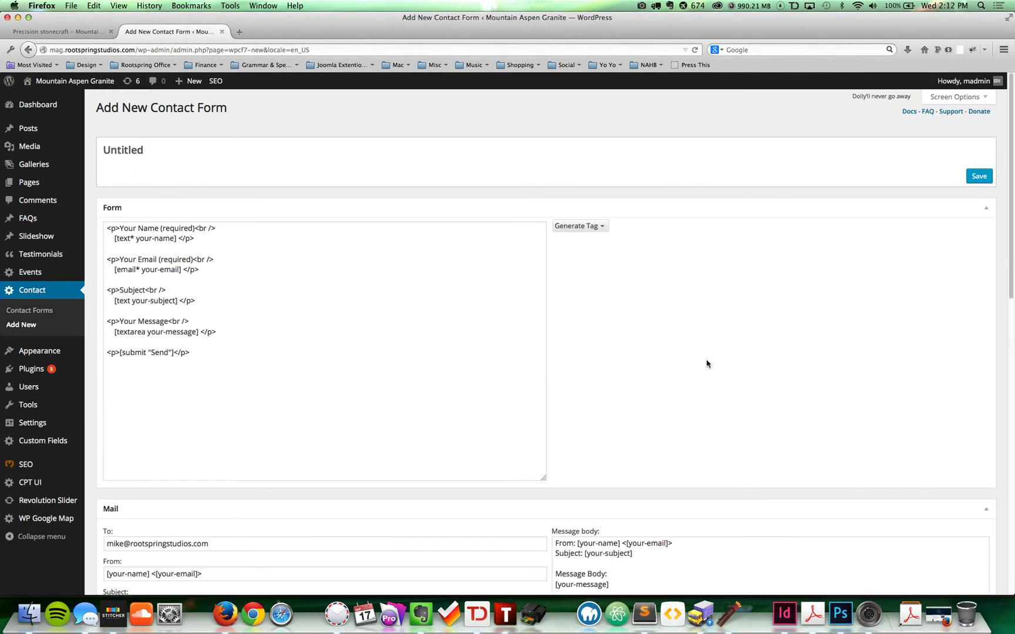
drag(144, 151, 104, 150)
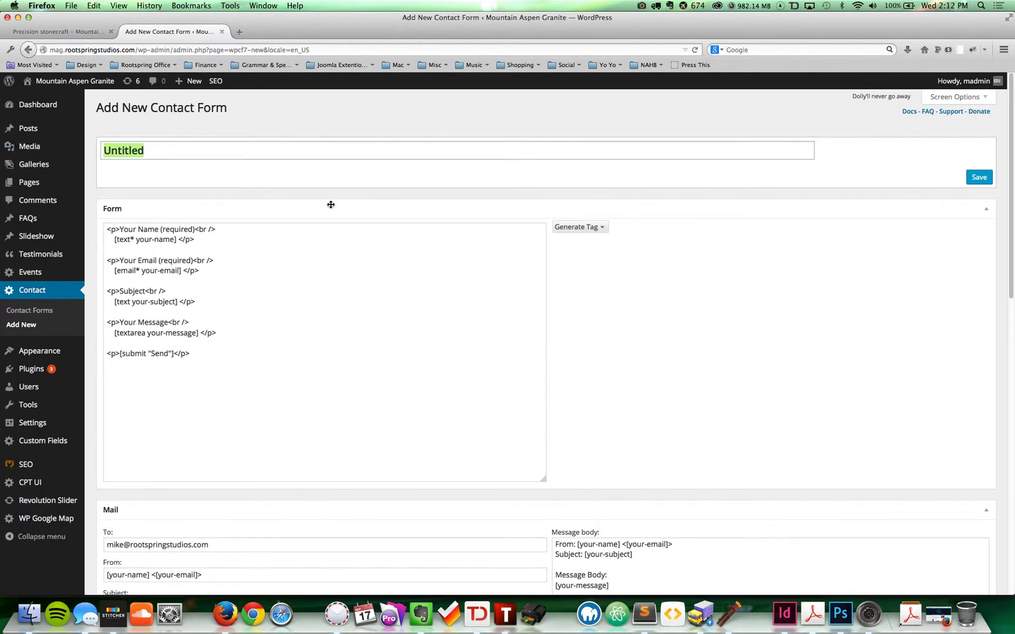
text(Su)
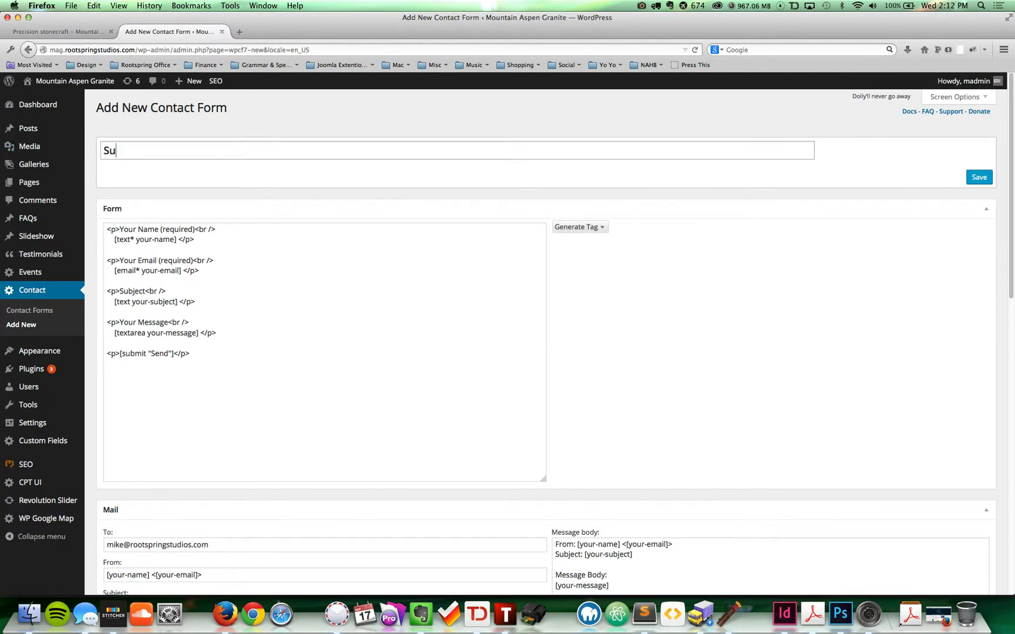
text(rvey Form)
click(428, 372)
key(shift+Up)
key(shift+Up)
key(shift+Up)
key(shift+Up)
key(shift+Up)
key(shift+Up)
key(shift+Up)
key(shift+Up)
key(shift+Up)
key(shift+Up)
key(shift+Up)
key(shift+Up)
key(shift+Up)
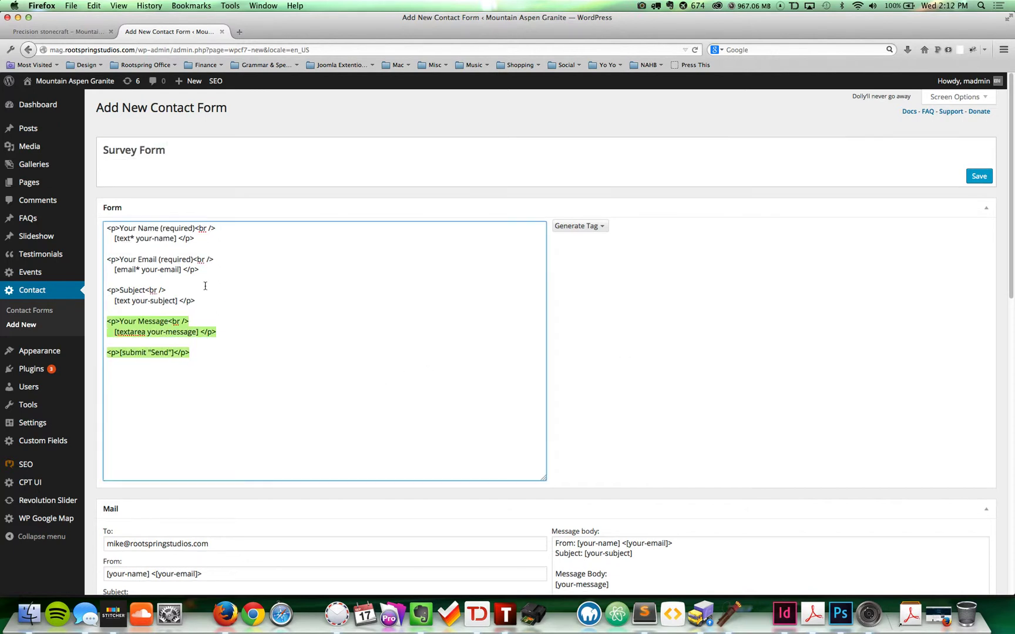
Step: Review the default name, email and subject field code in the form template
click(333, 305)
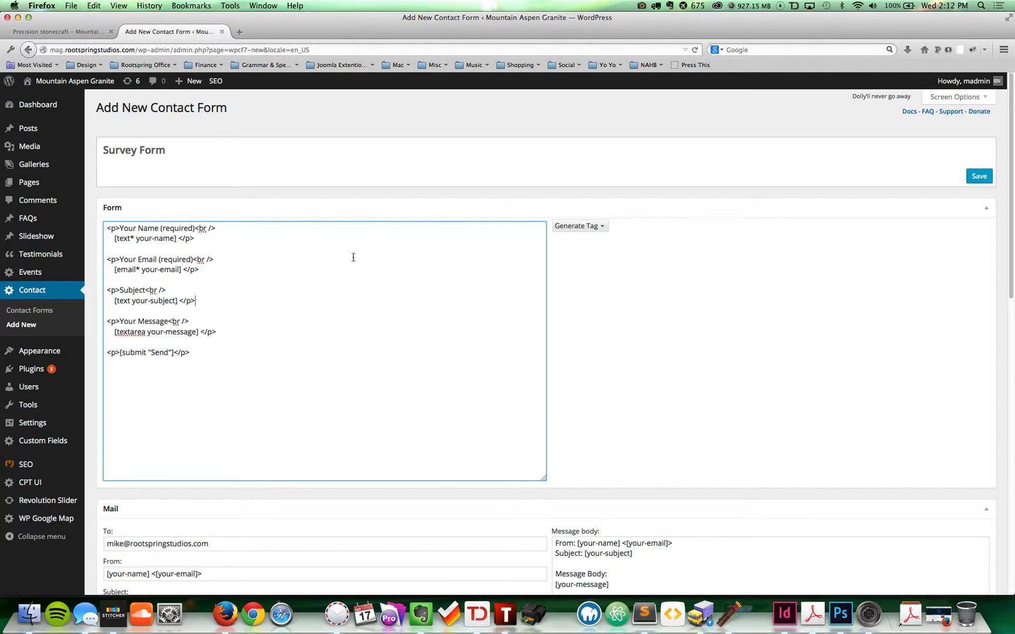
scroll(275, 255, down, 2)
click(262, 261)
scroll(255, 247, up, 2)
triple_click(222, 351)
key(super+a)
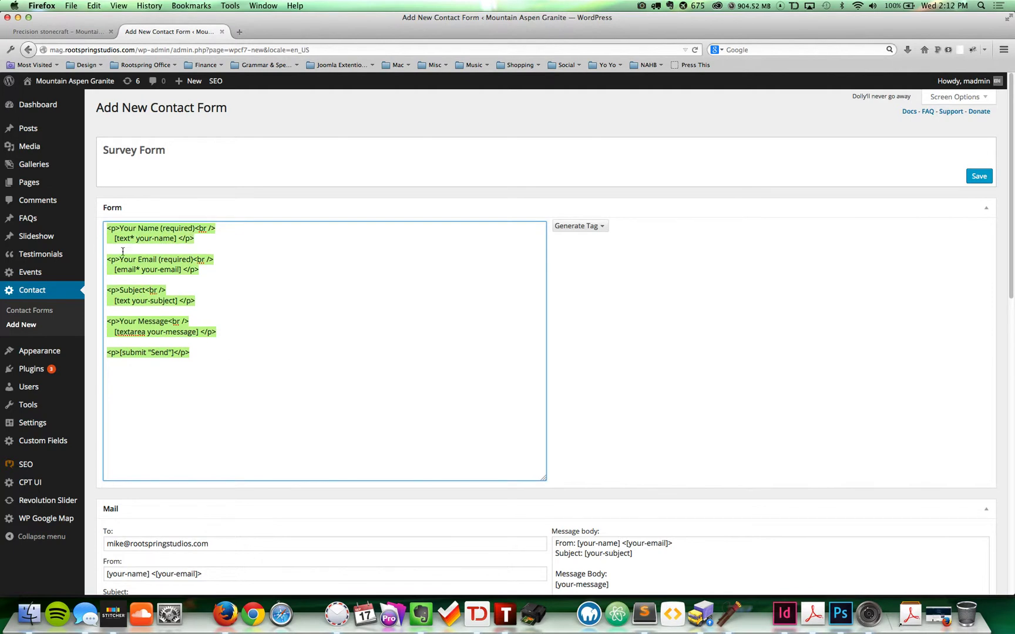
click(202, 239)
drag(202, 239, 98, 220)
click(217, 260)
drag(209, 240, 95, 213)
click(174, 267)
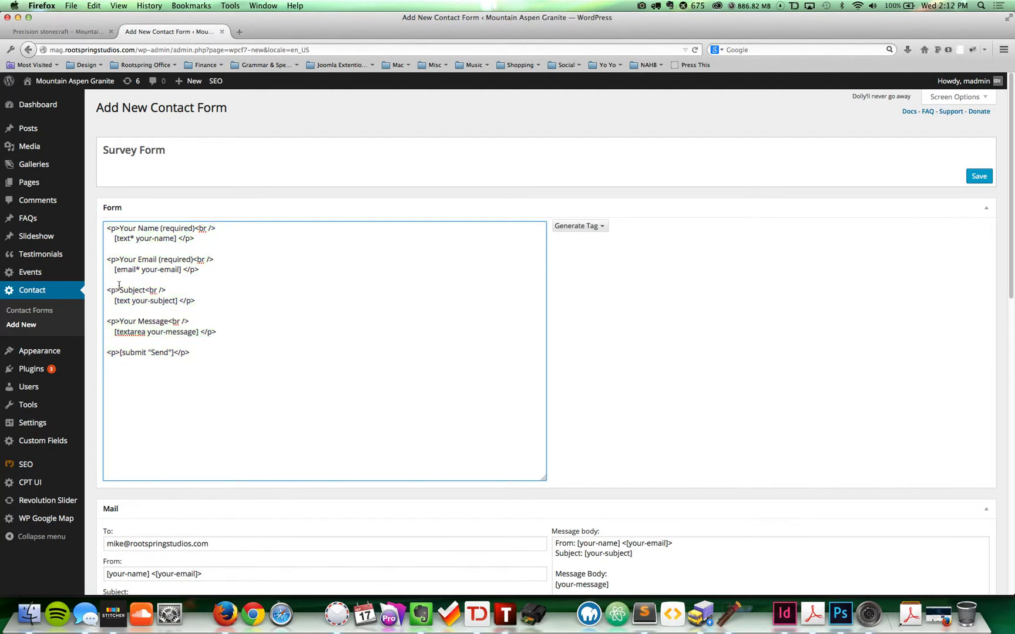
Step: Check the message and Send submit lines, then bring up the Generate Tag field list
double_click(174, 331)
triple_click(165, 353)
click(212, 357)
drag(212, 357, 99, 355)
click(229, 351)
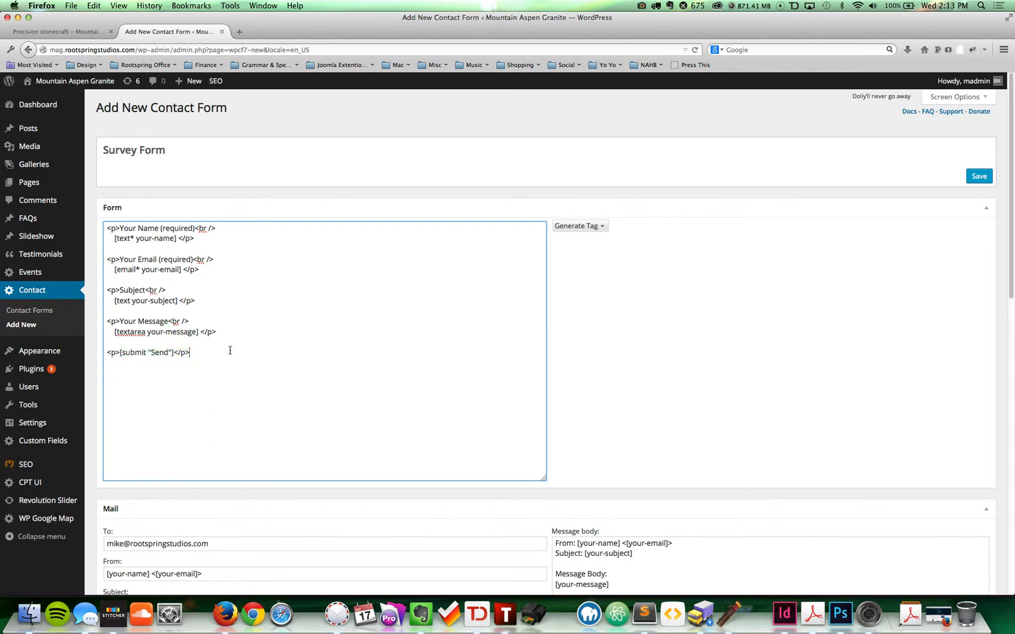
click(602, 228)
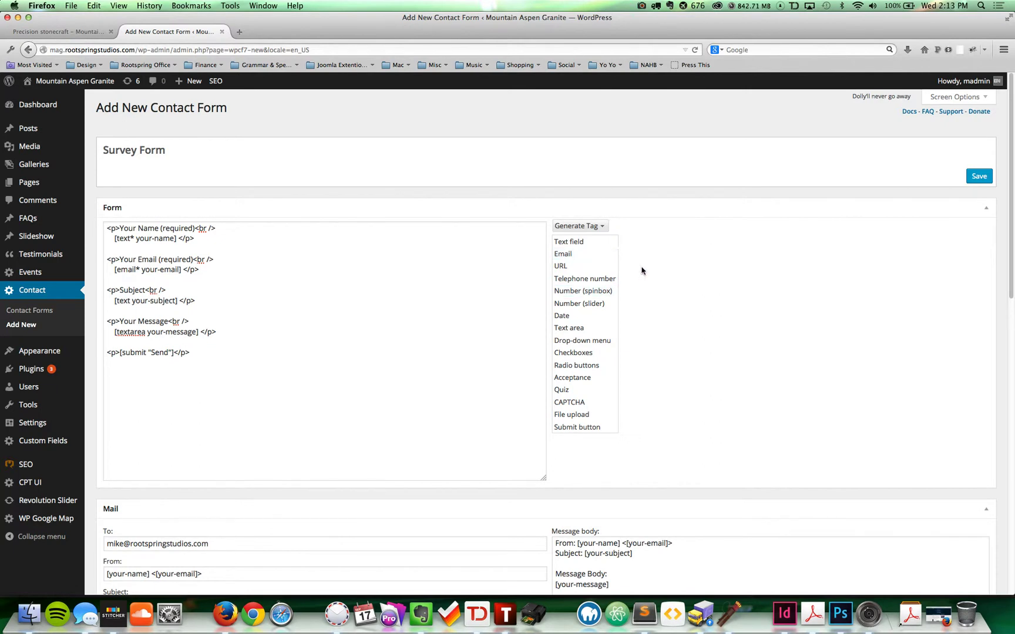
click(704, 264)
scroll(739, 273, down, 4)
scroll(740, 273, down, 5)
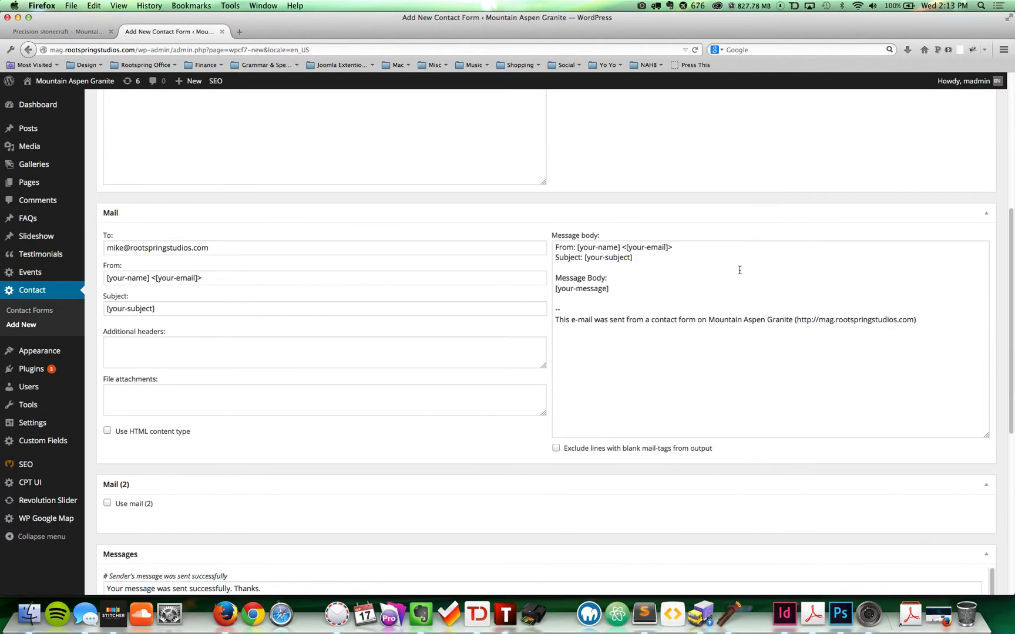
click(170, 253)
click(259, 248)
key(Escape)
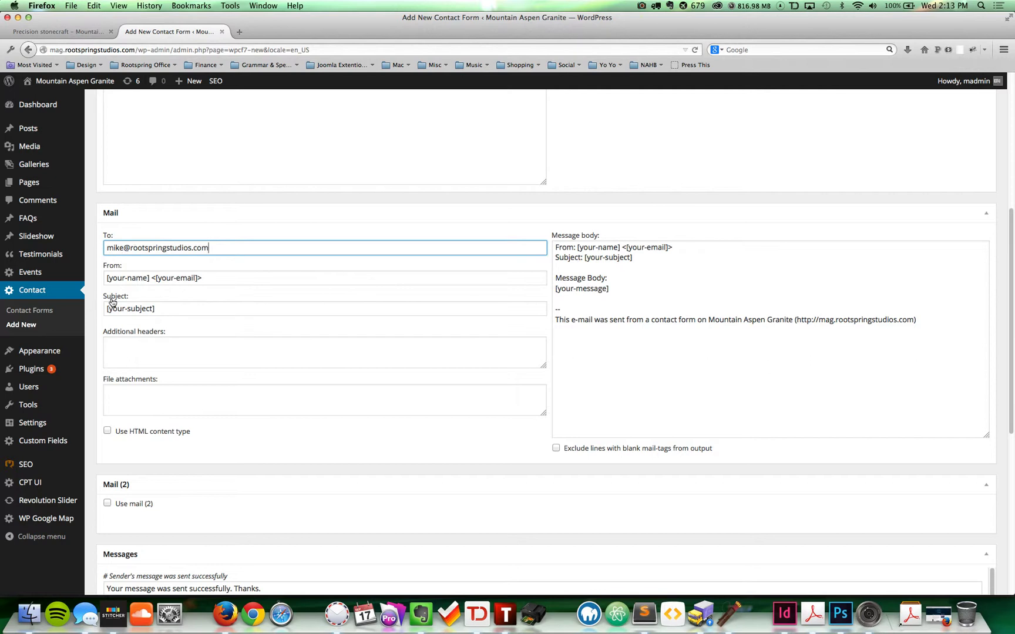
click(643, 324)
drag(931, 322, 555, 307)
drag(721, 276, 545, 248)
click(693, 353)
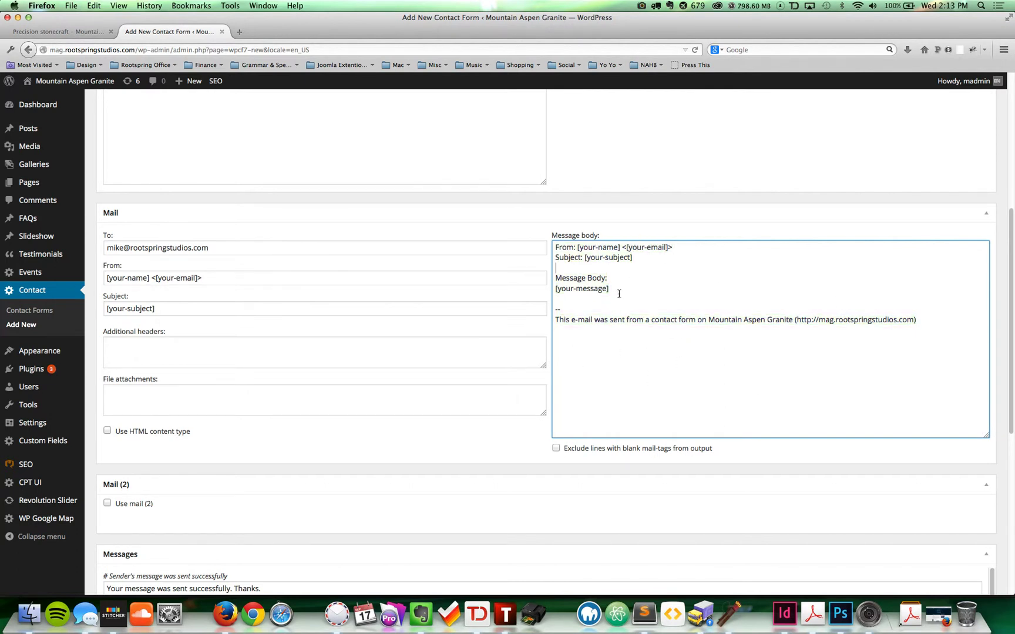
click(614, 268)
scroll(619, 297, up, 5)
scroll(618, 297, up, 2)
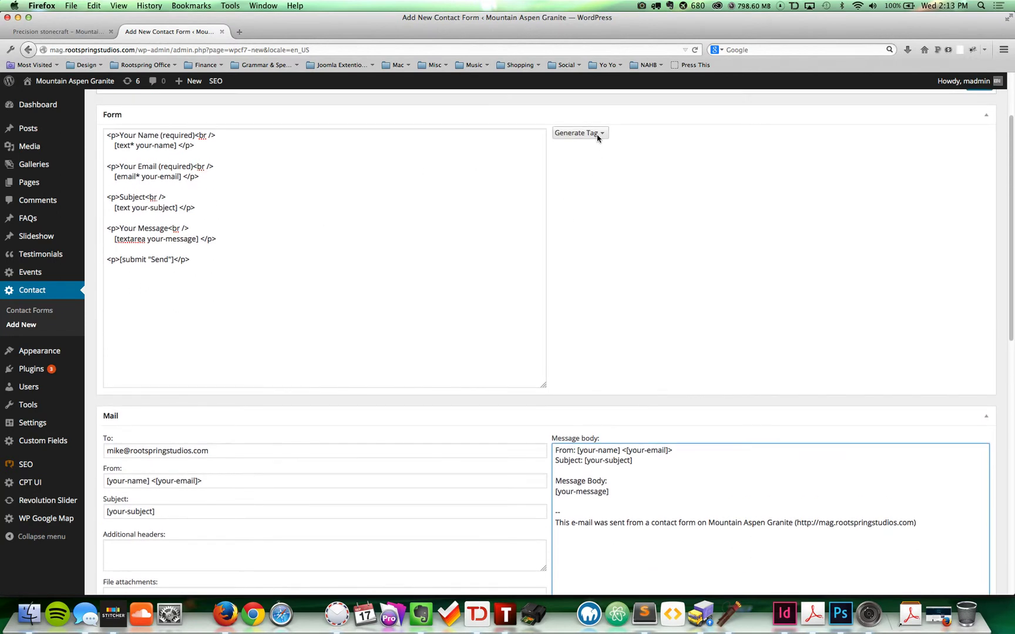
click(592, 293)
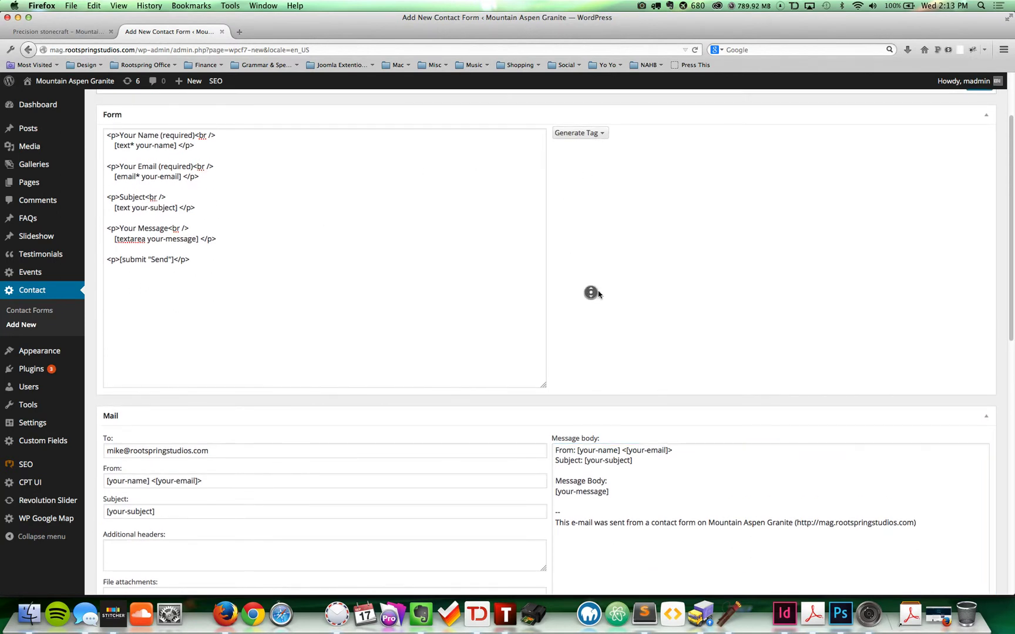
scroll(593, 282, up, 2)
scroll(634, 311, down, 2)
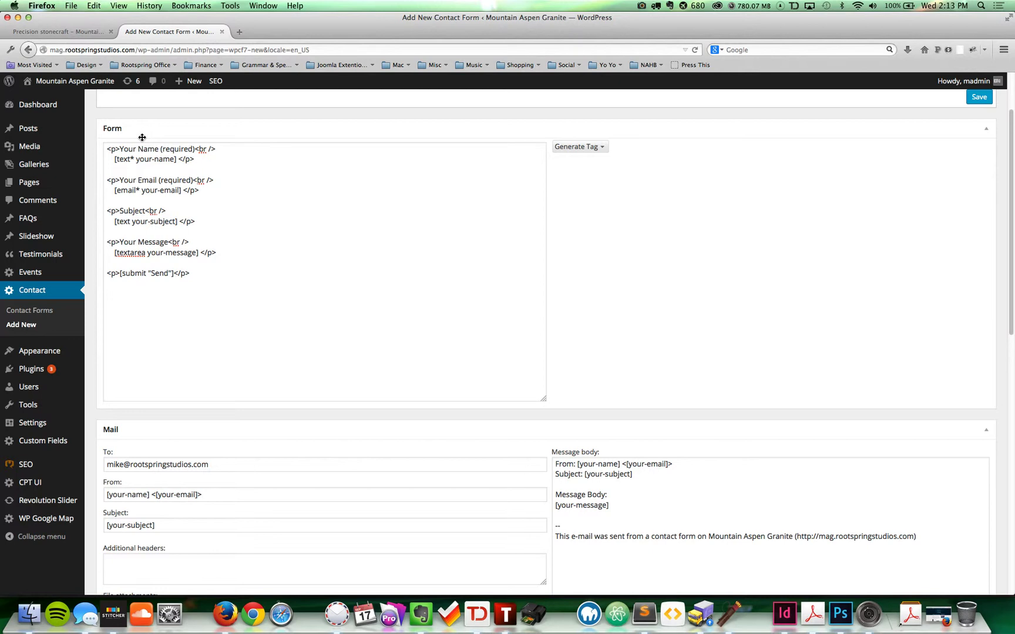
scroll(852, 364, down, 2)
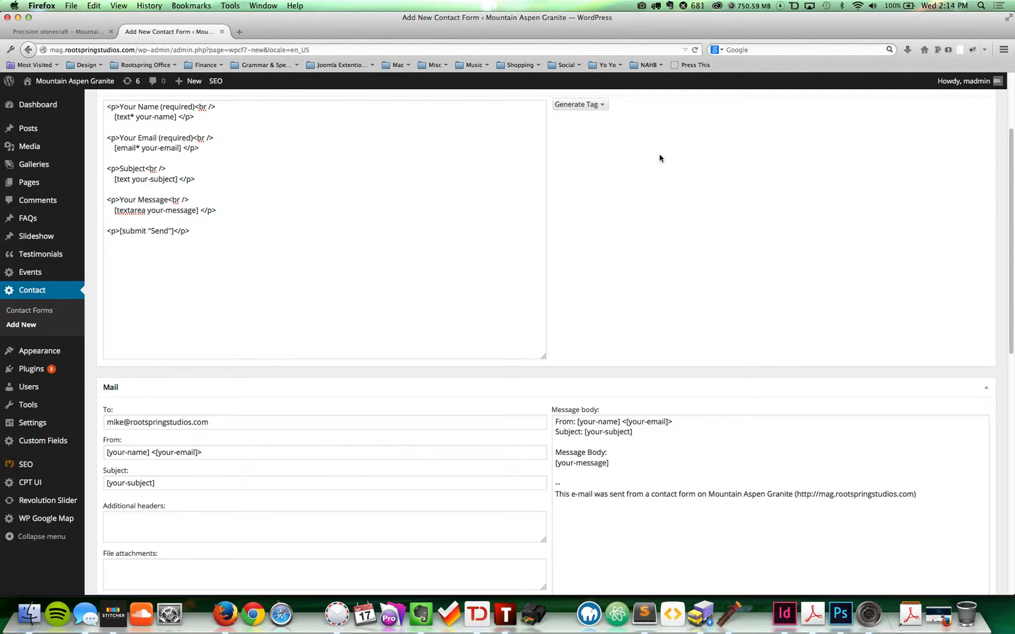
click(134, 154)
click(587, 462)
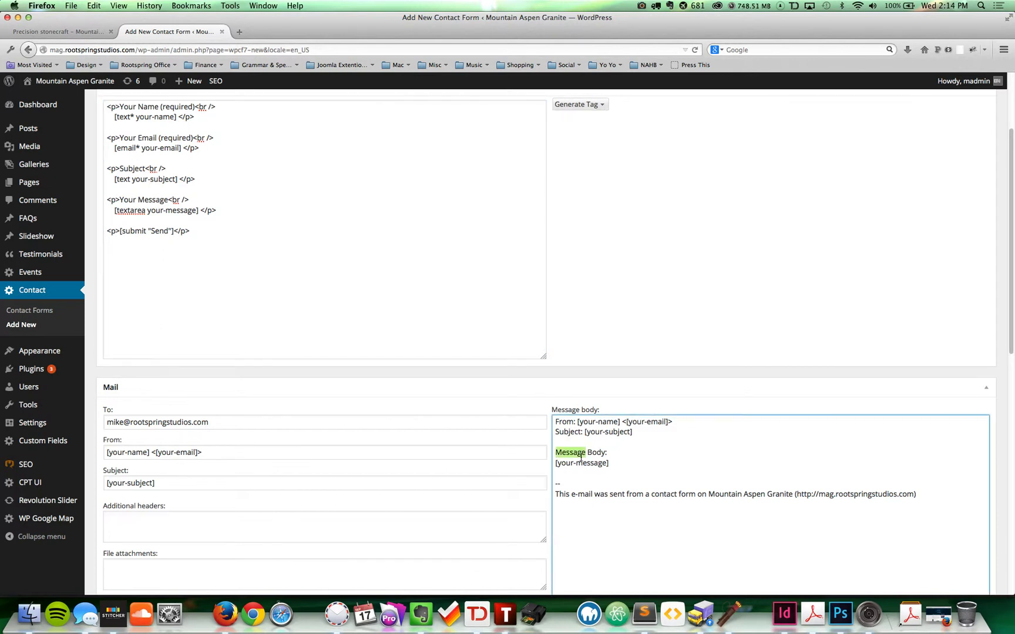
double_click(592, 462)
click(654, 245)
scroll(605, 246, up, 1)
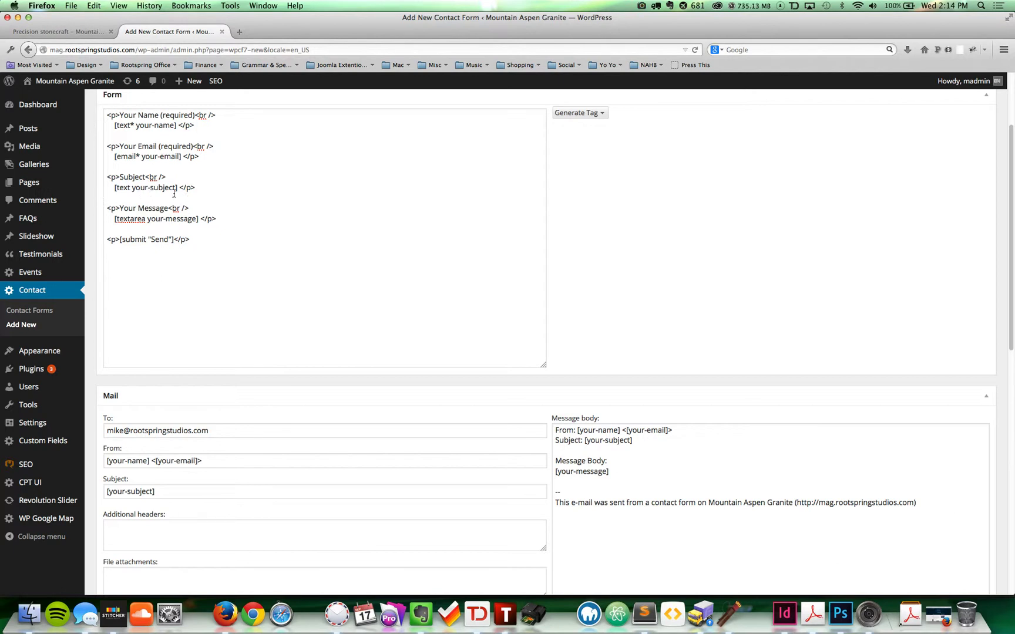
Step: Duplicate the Your Message paragraph above submit and relabel the copy 'How did you hear about us?'
click(226, 217)
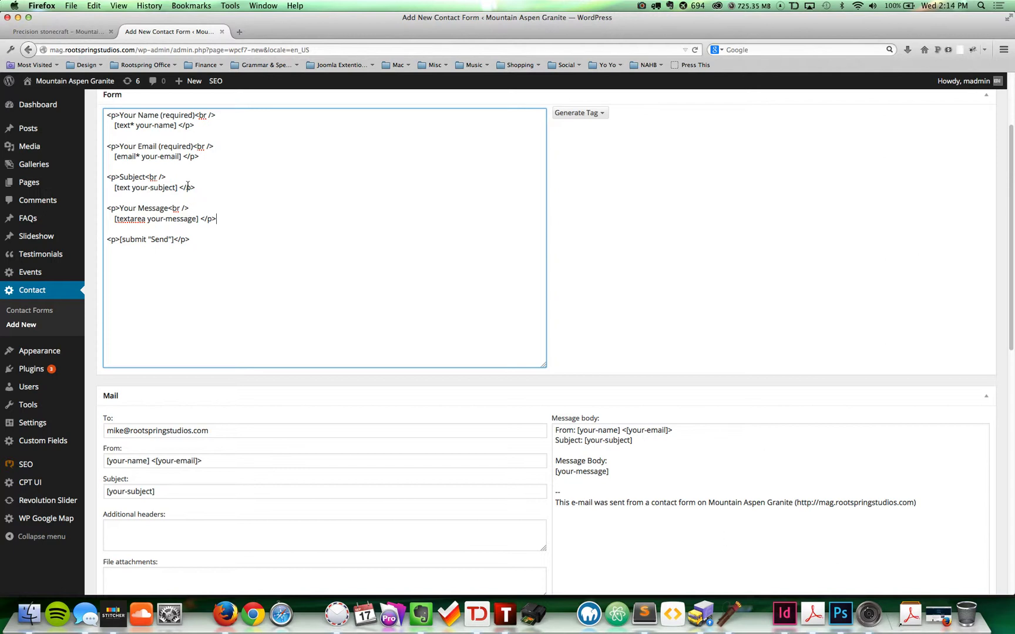
key(Return)
key(Return)
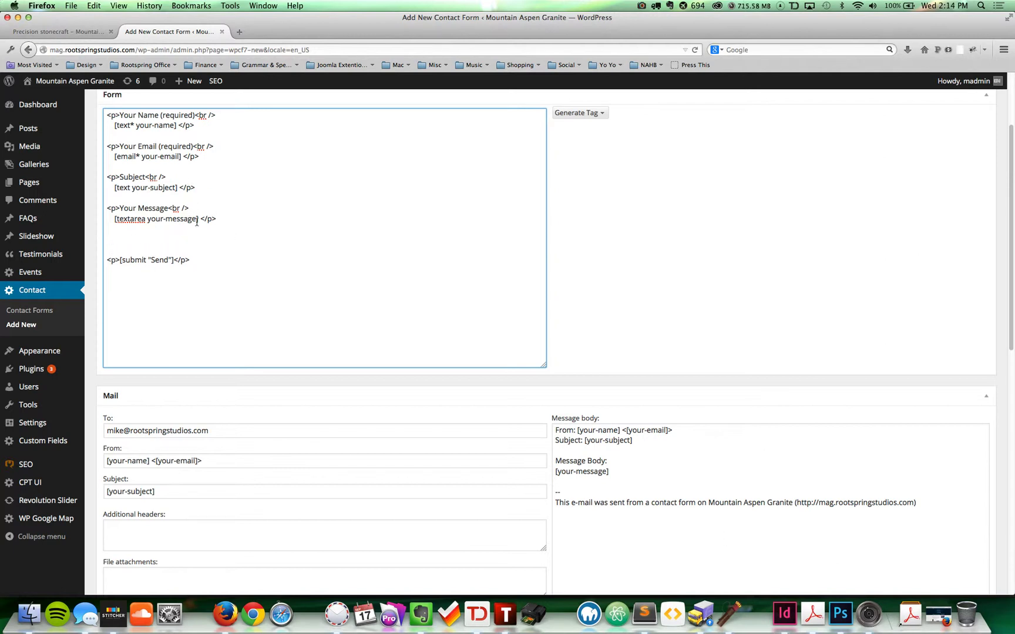
drag(223, 220, 106, 208)
key(super+c)
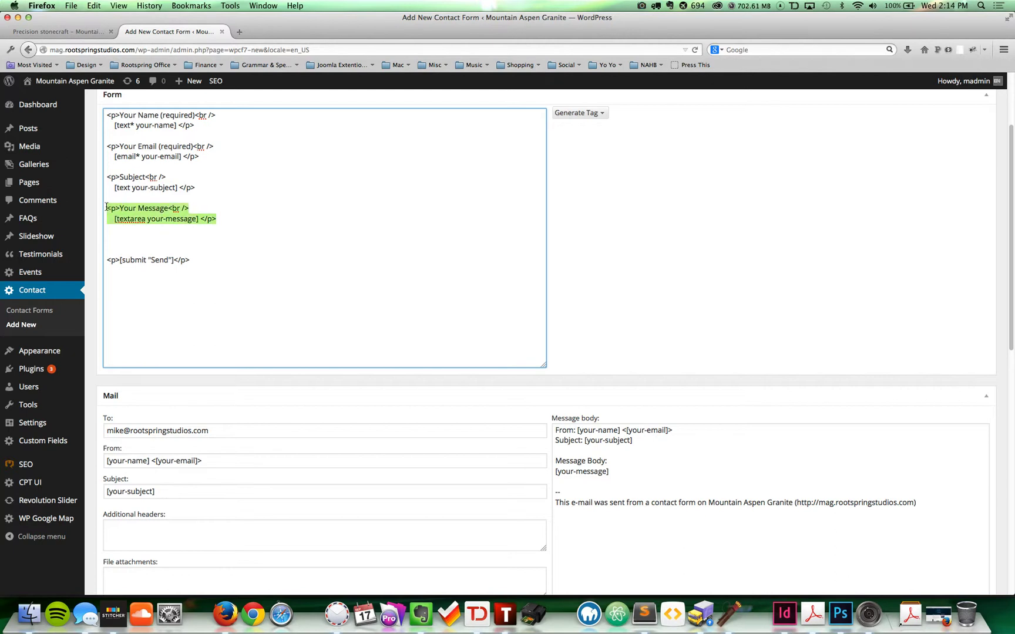
click(140, 234)
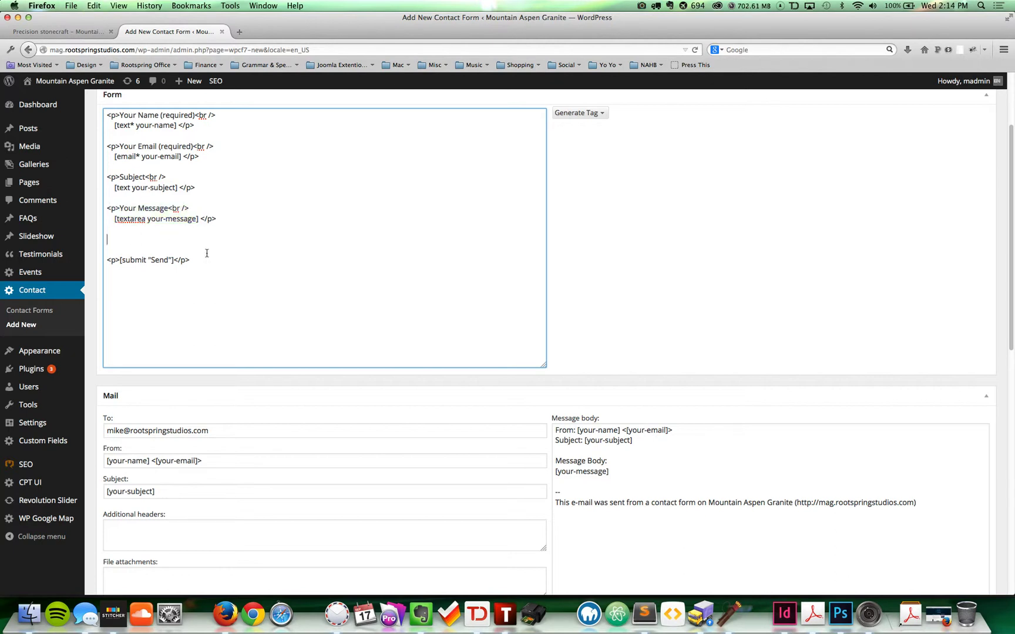
key(super+v)
drag(169, 240, 121, 240)
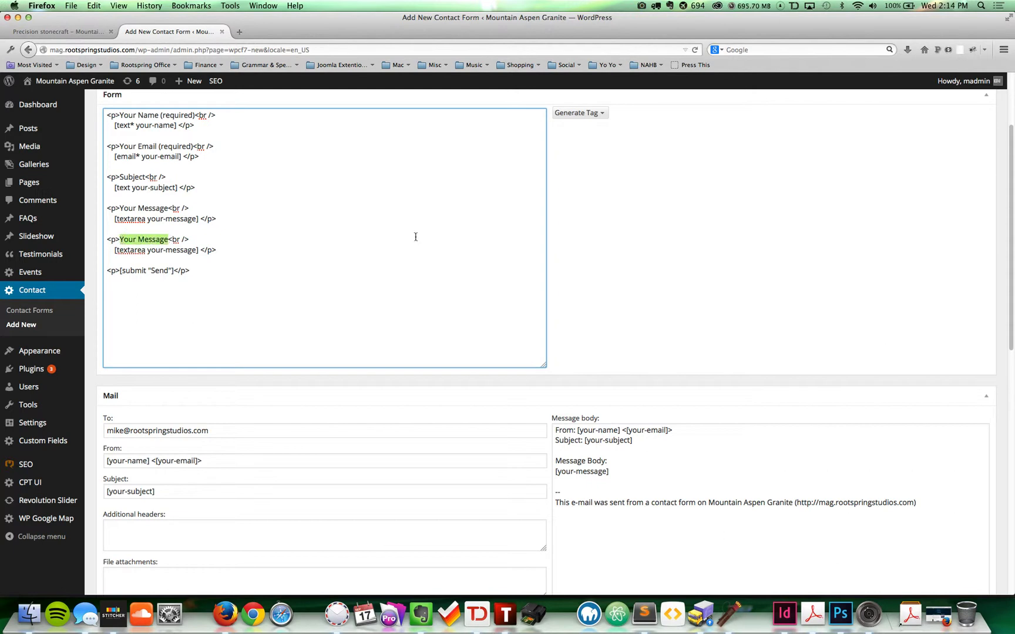
text(How did you he)
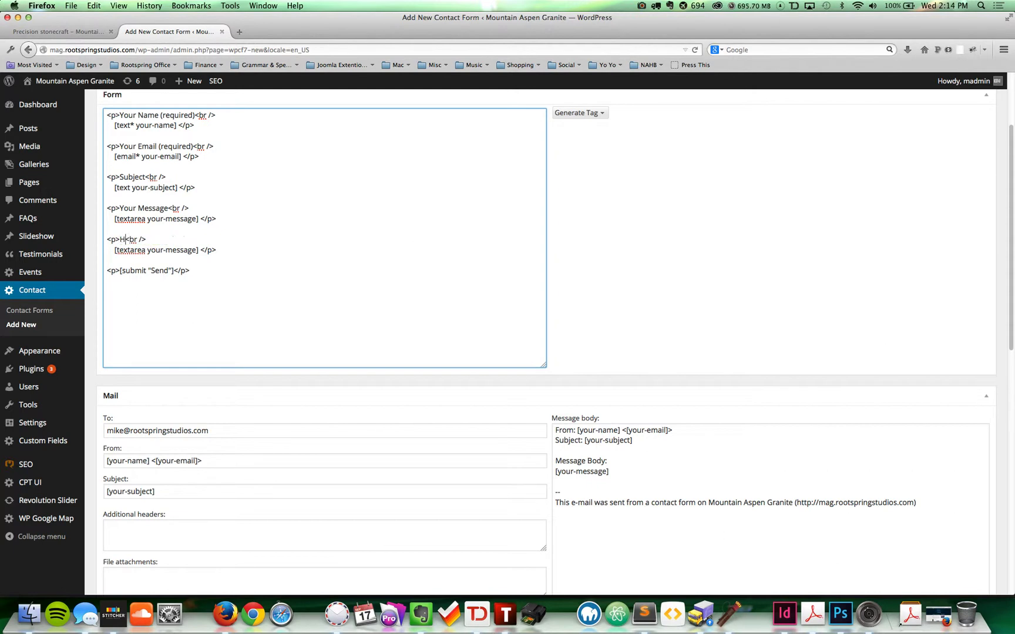
text(ar about us?)
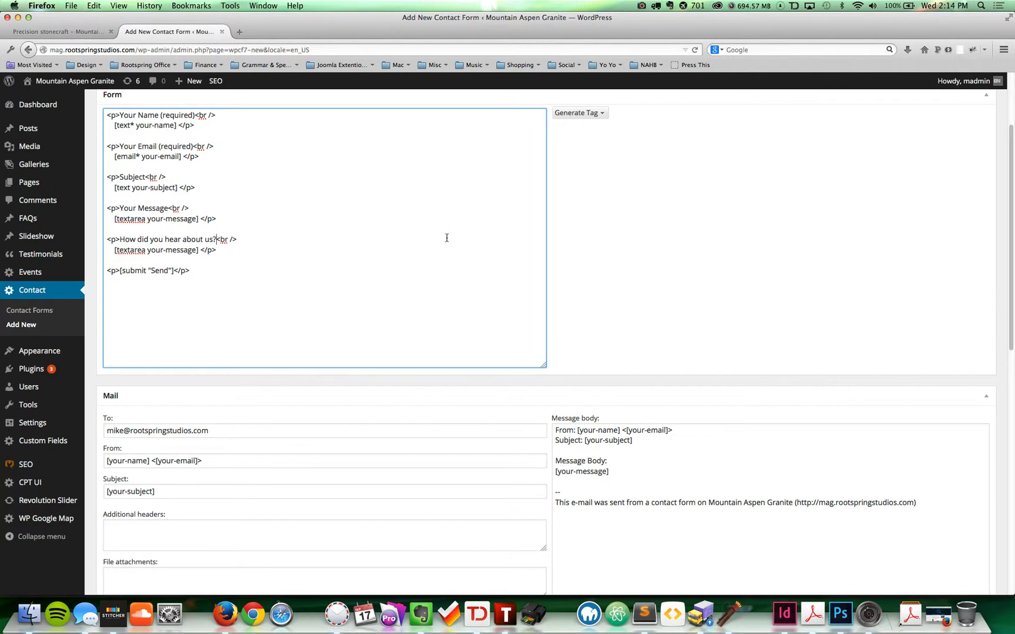
drag(237, 240, 218, 239)
click(664, 211)
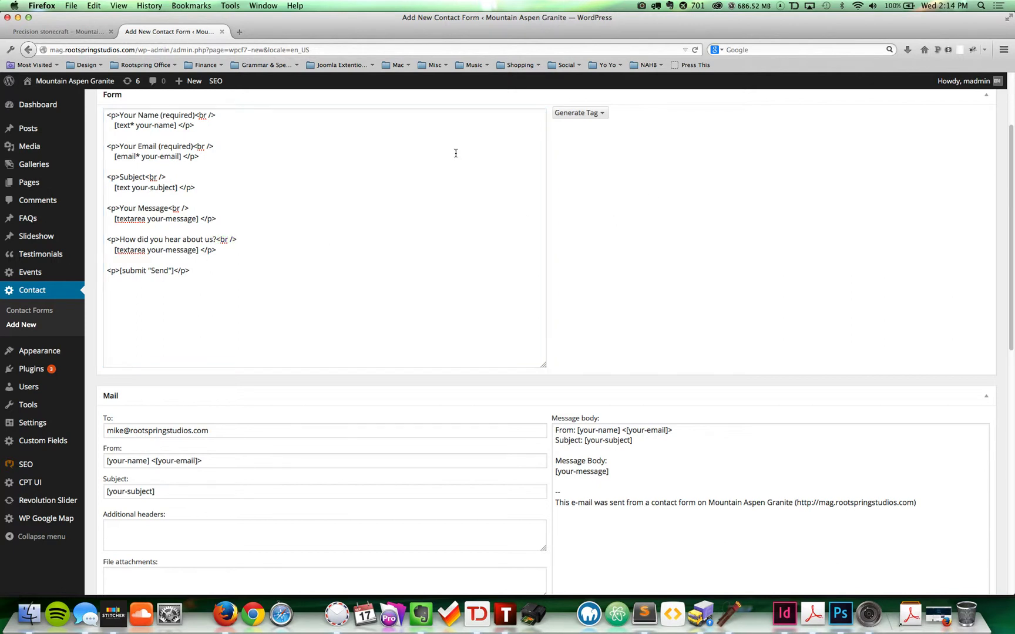
Step: Generate a Checkboxes tag and rename it from checkbox-413 to referall_choices
click(598, 115)
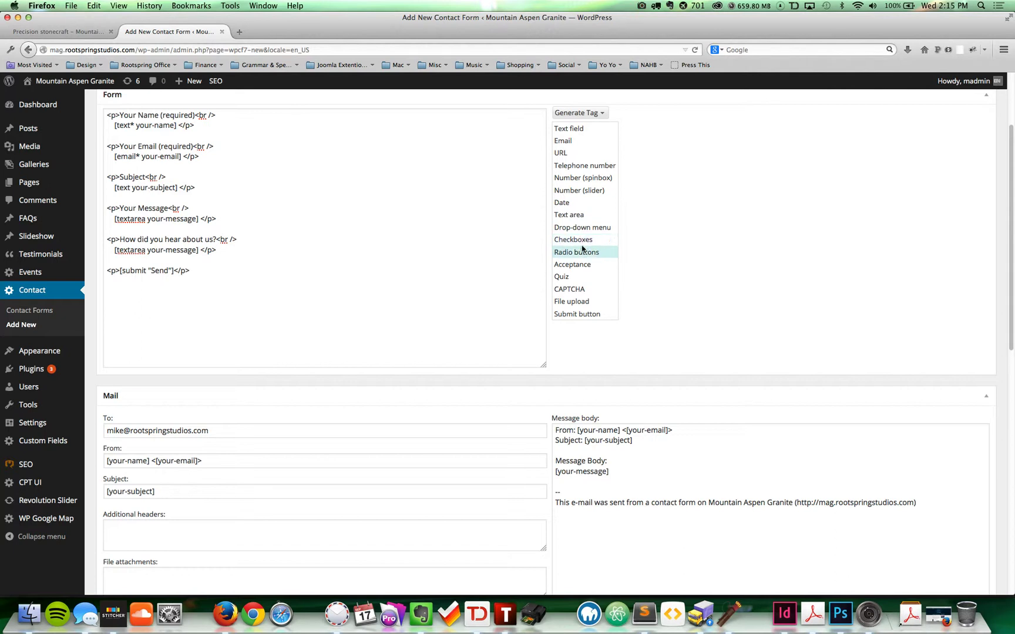
click(582, 244)
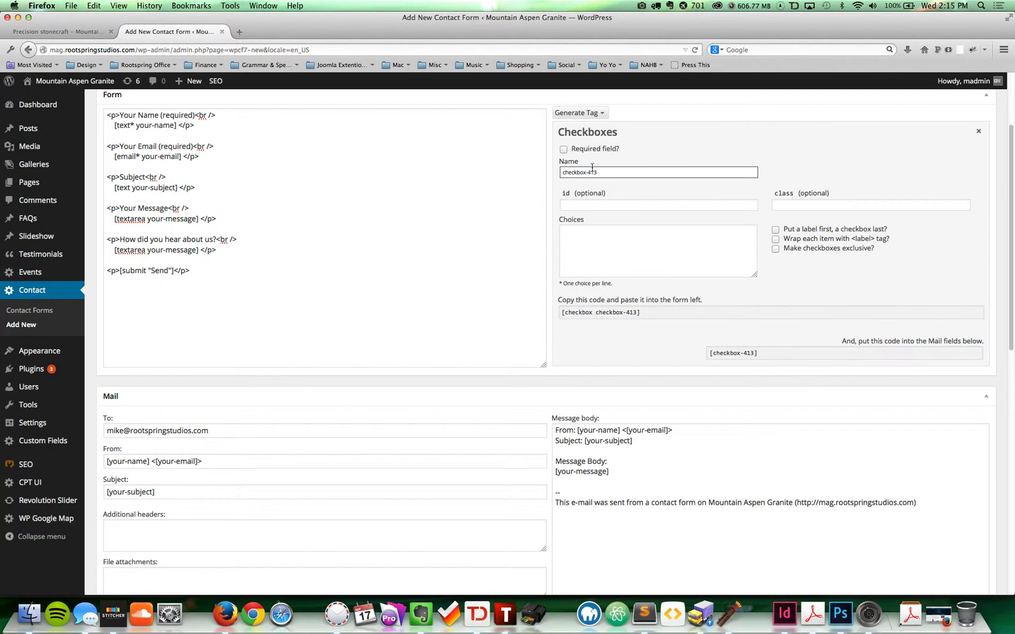
drag(561, 171, 611, 187)
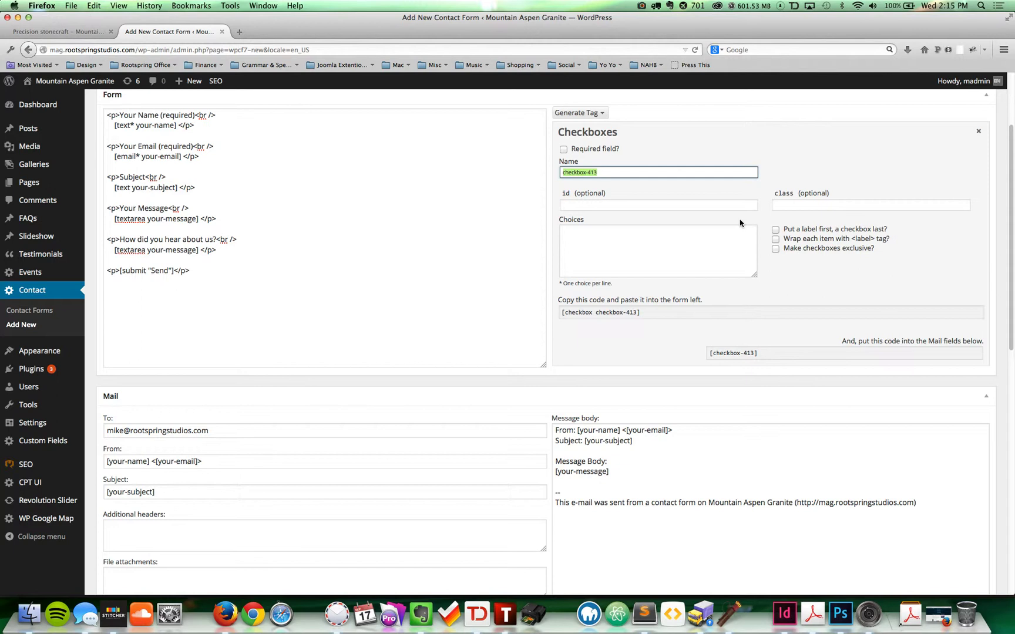
text(subje)
key(BackSpace)
key(BackSpace)
key(BackSpace)
text(referall_choices)
key(Tab)
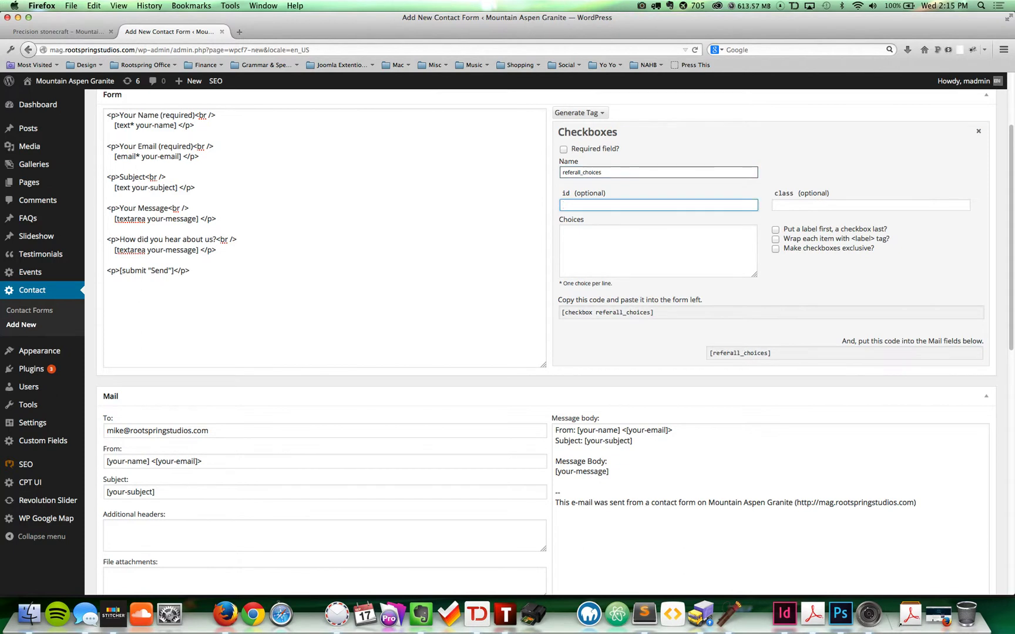
click(598, 255)
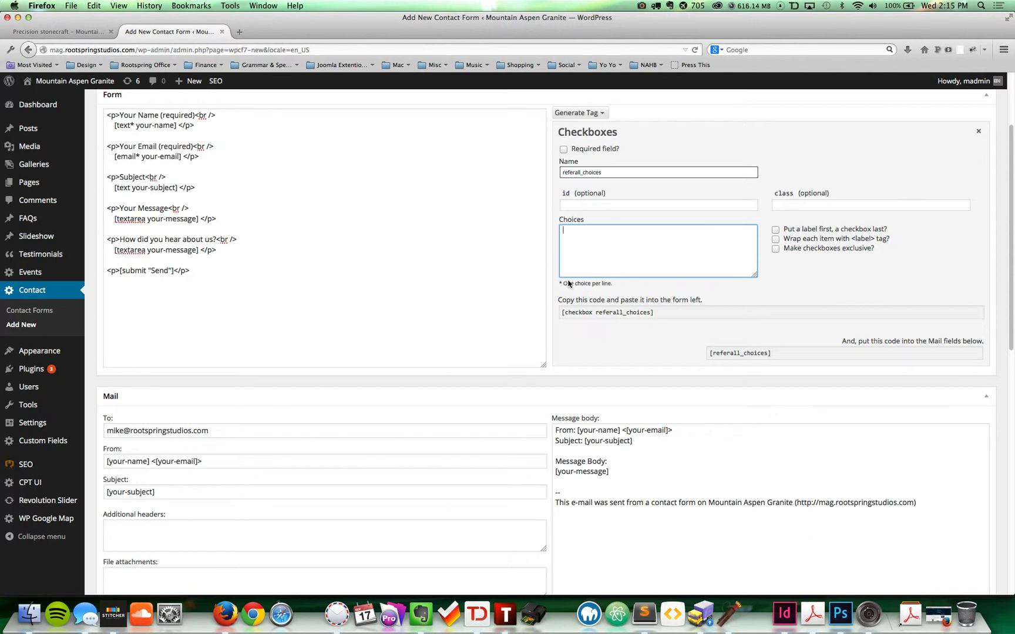
Step: Enter choices Goolge Search, Friend or Family Member, Newsprint, Online Advertising, Networking Event, one per line
triple_click(567, 283)
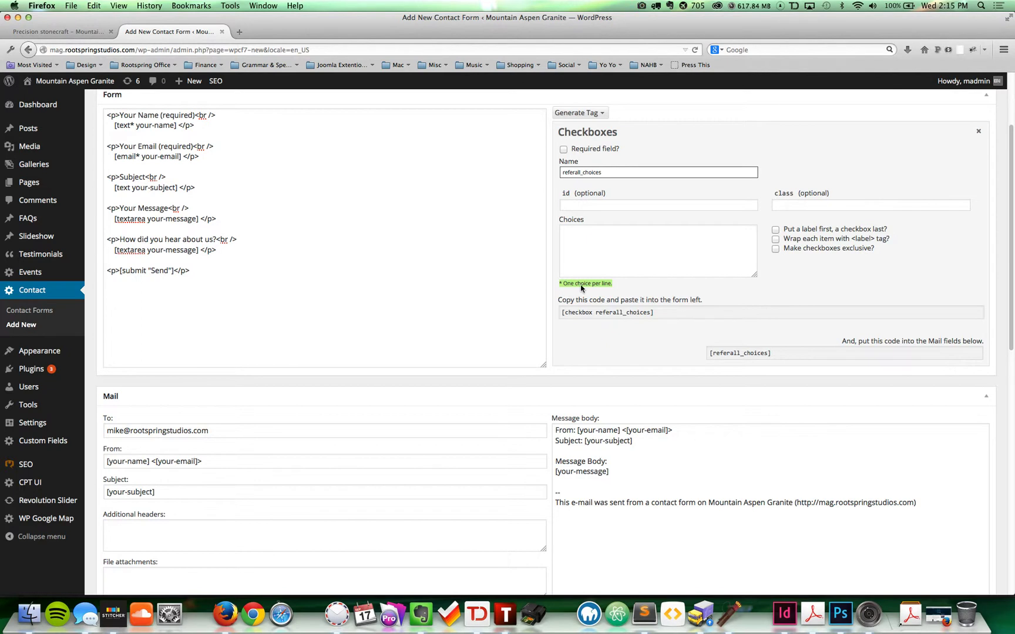
click(622, 270)
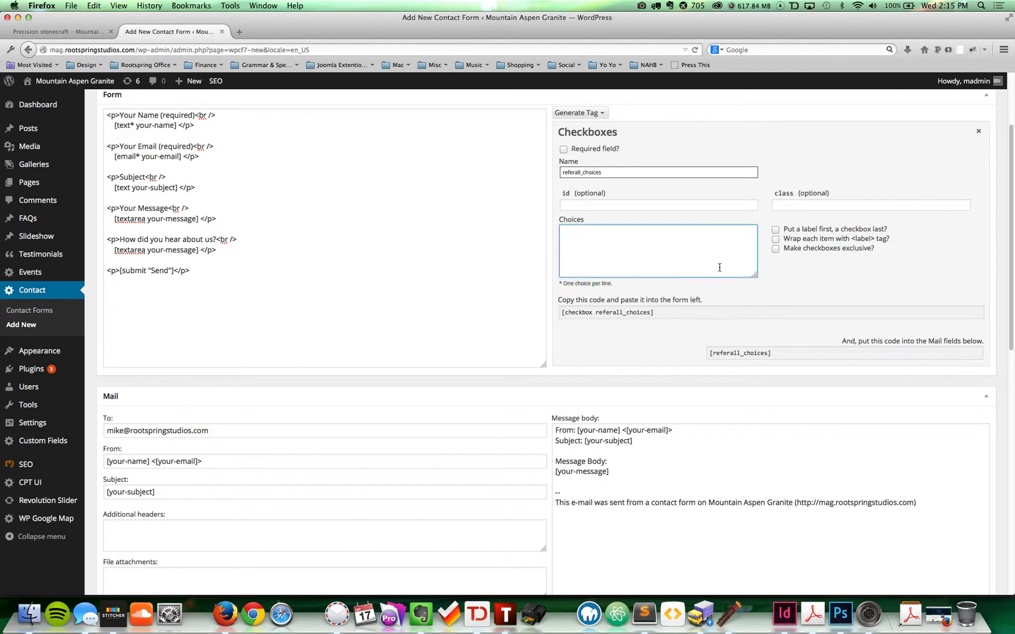
text(Goolge Search Friend or Family Member Newsprint Online Adverti)
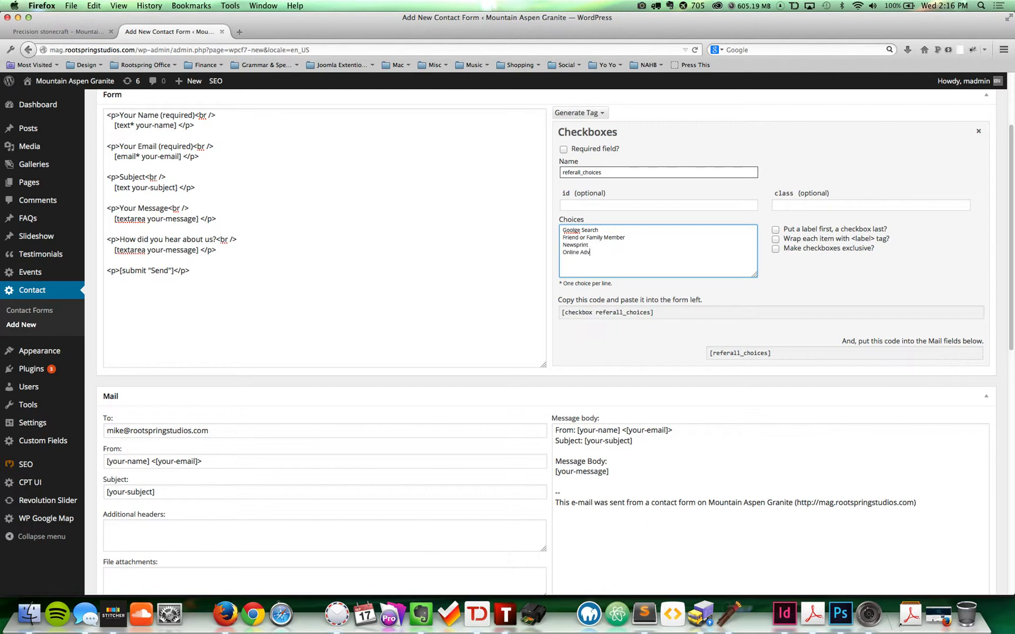
text(sing)
text(Networking Event)
key(super+a)
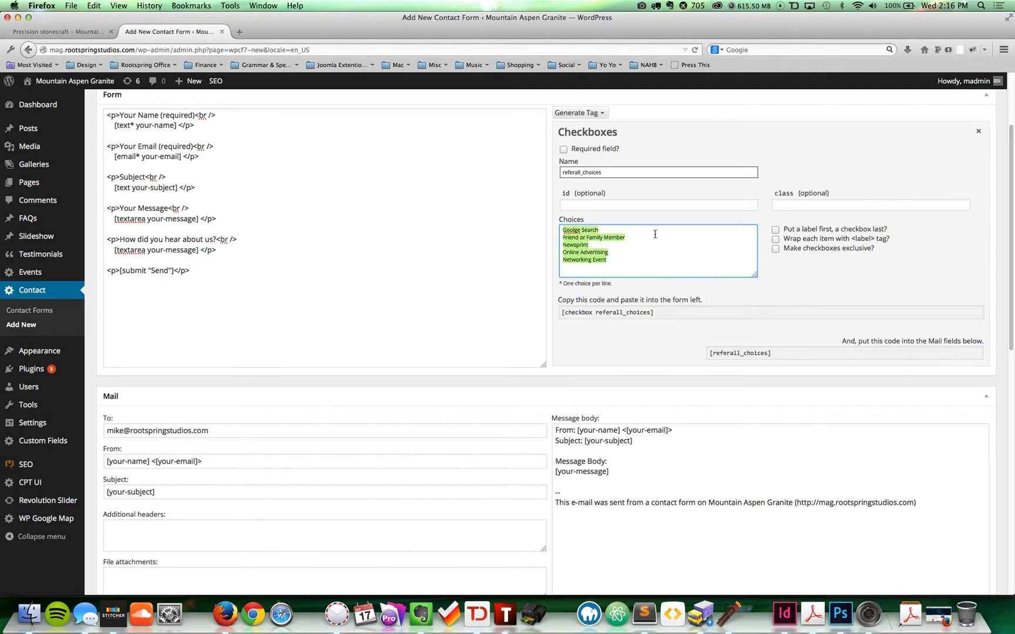
click(654, 234)
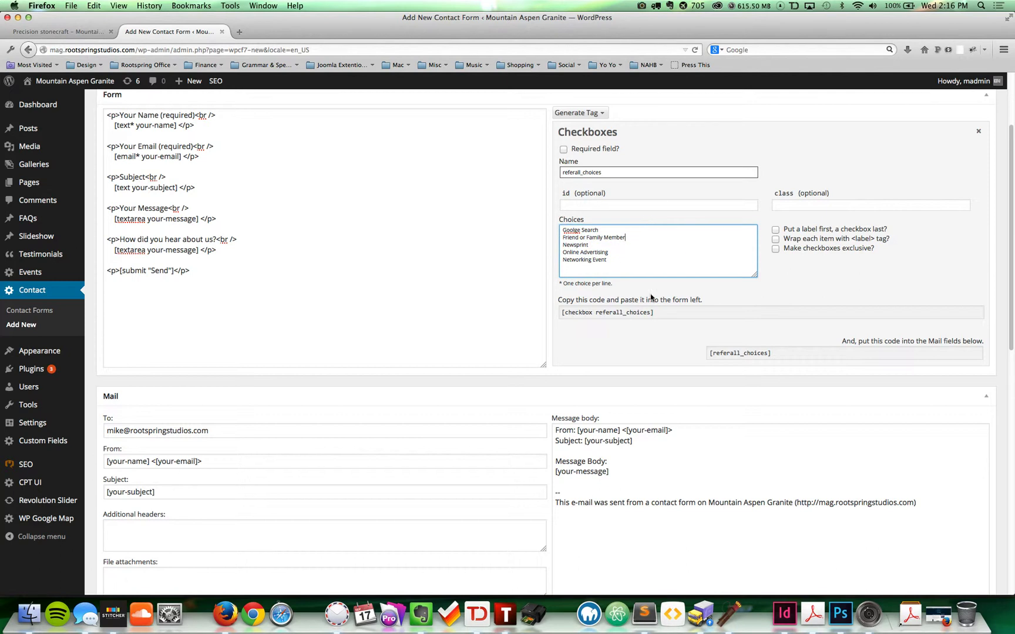
click(605, 316)
drag(623, 313, 592, 313)
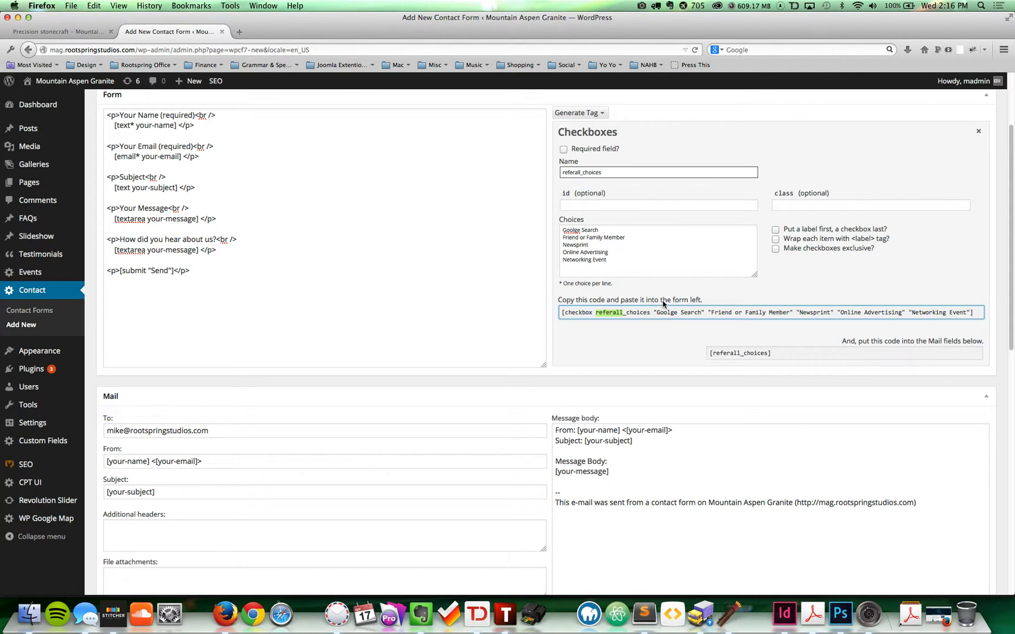
Step: Copy the generated checkbox tag and paste it over the textarea under the new question
click(898, 354)
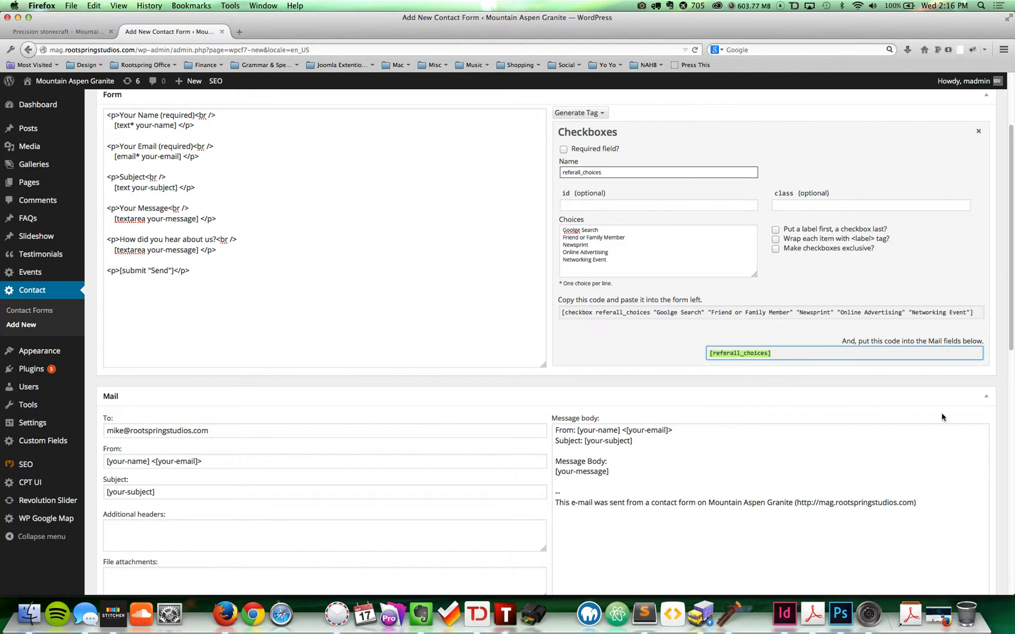
click(745, 315)
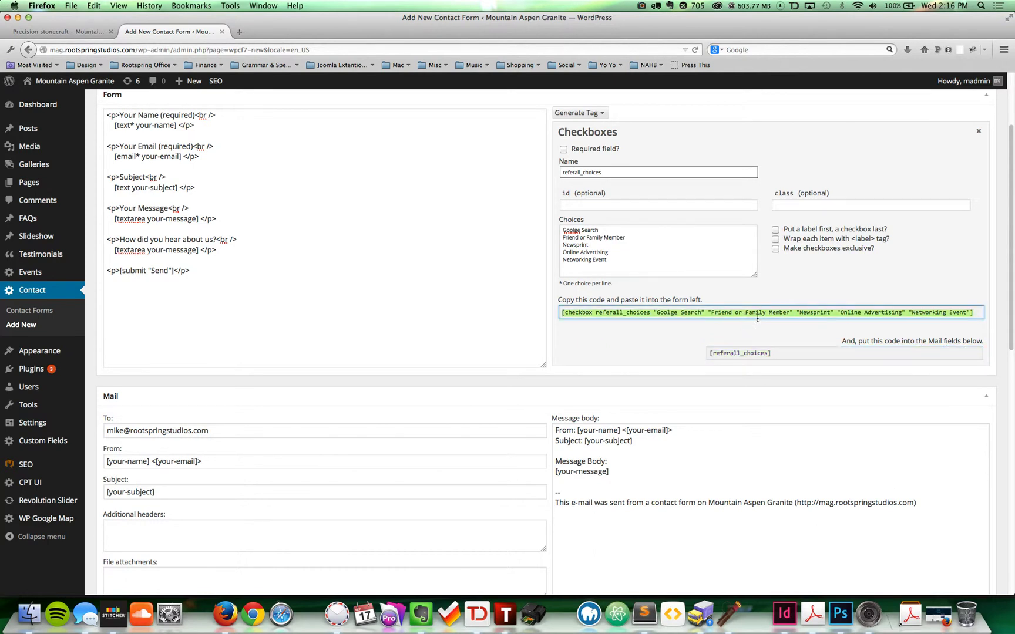
click(753, 348)
click(755, 313)
key(super+c)
click(168, 263)
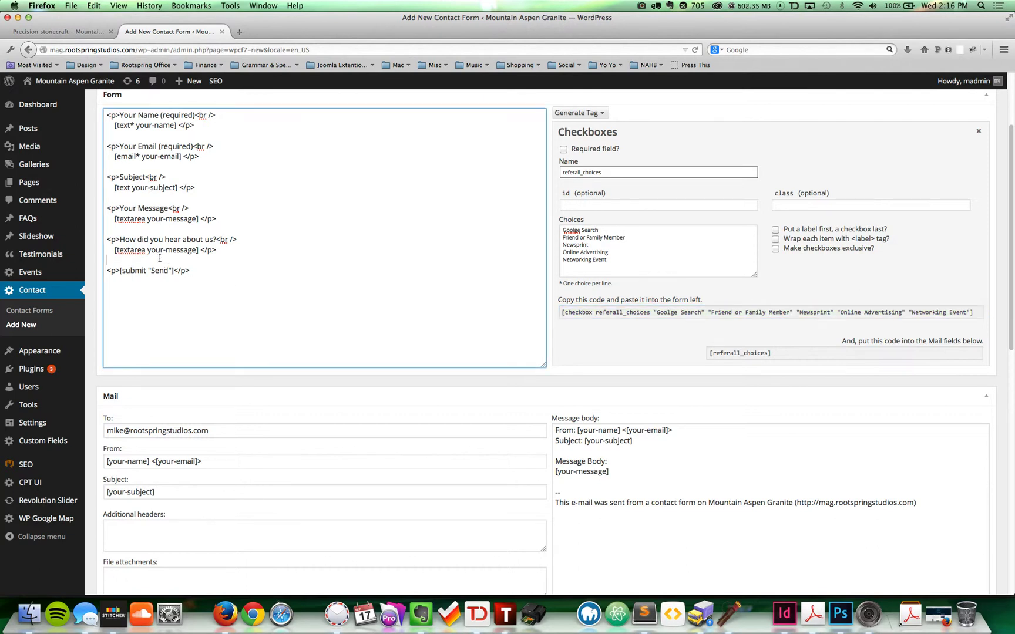
mouse_move(120, 240)
mouse_down()
mouse_move(218, 239)
mouse_move(115, 250)
mouse_up()
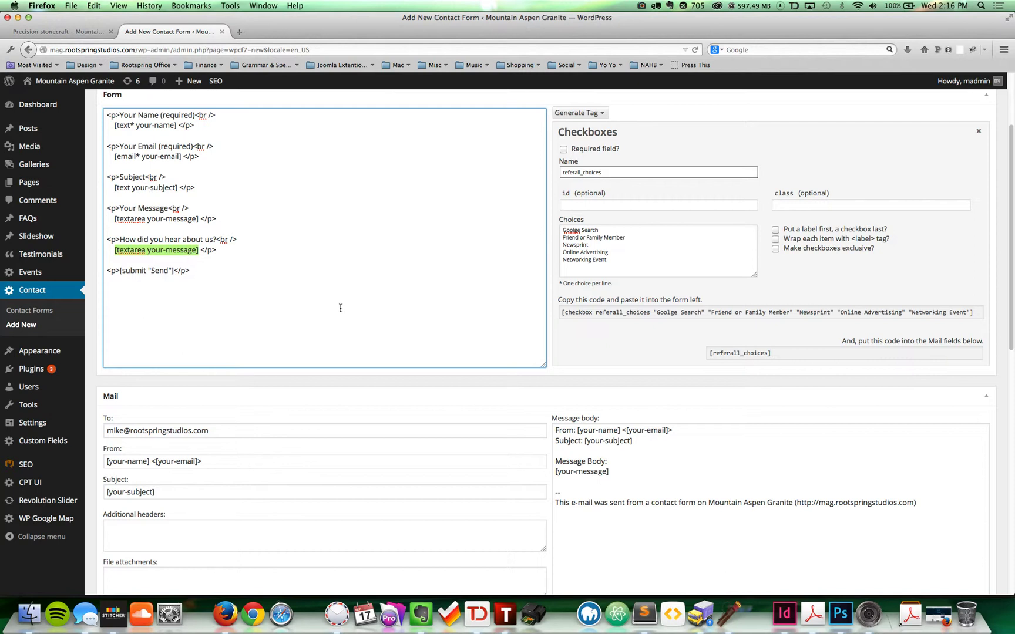
key(super+v)
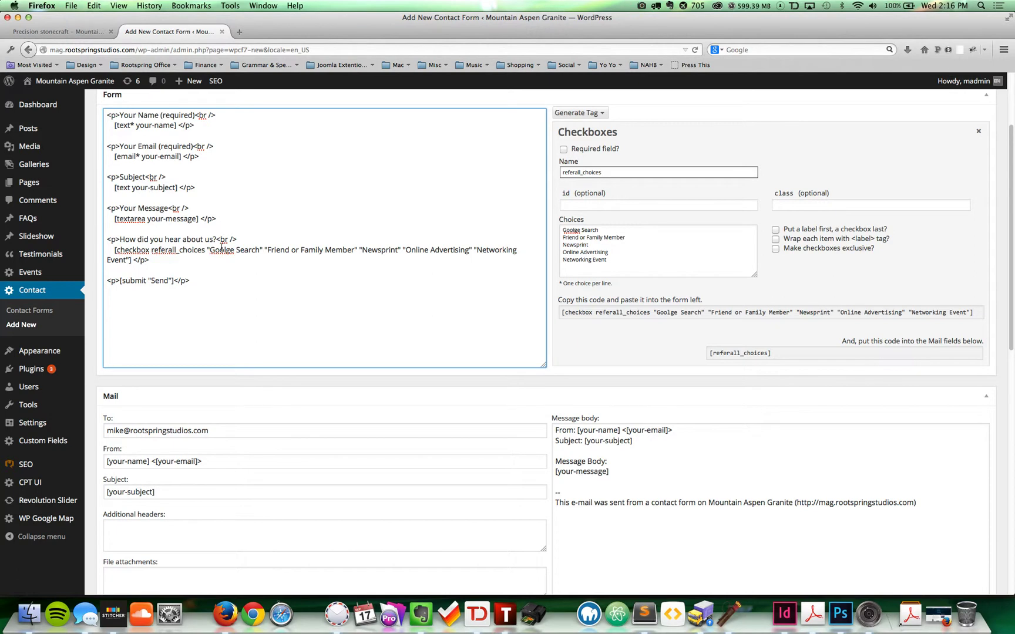
Step: Correct 'Goolge' to 'Google' in the form code using the spelling suggestion
double_click(222, 251)
right_click(229, 254)
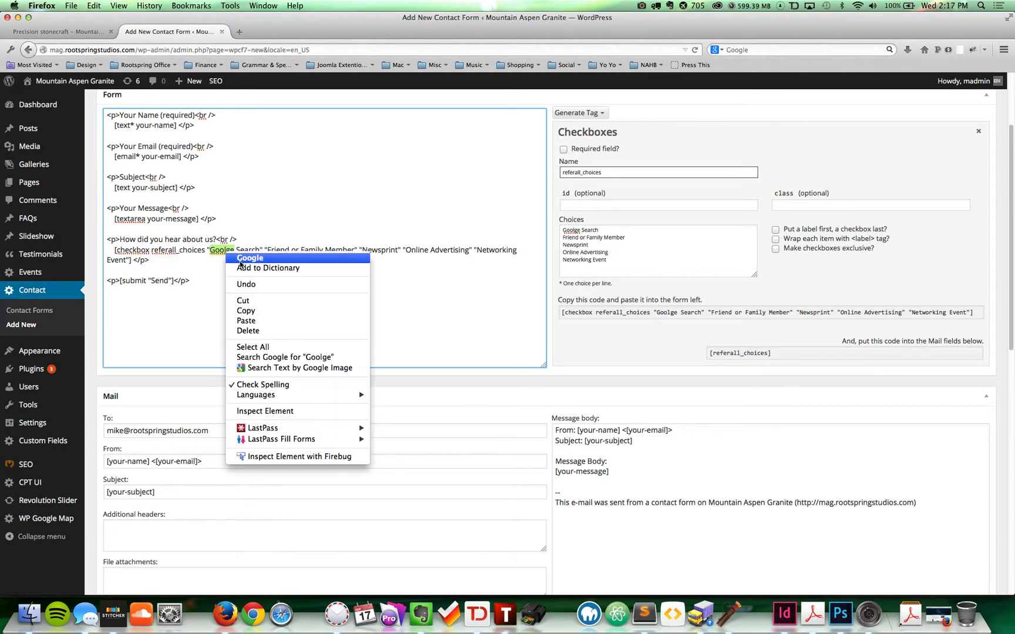
click(243, 259)
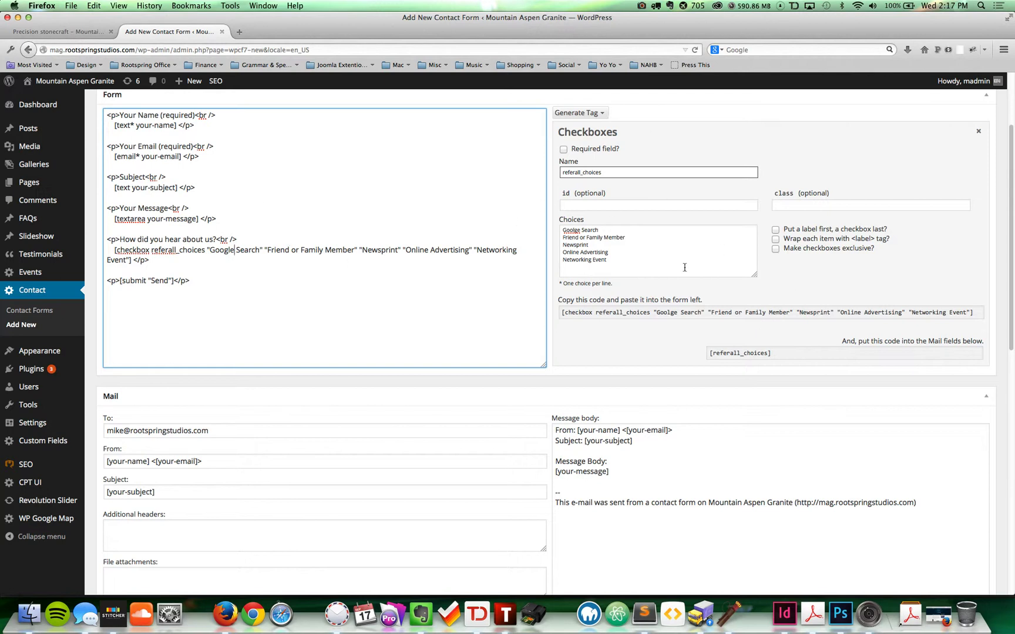
Step: Review the referral paragraph and copy the [referall_choices] mail tag
click(639, 311)
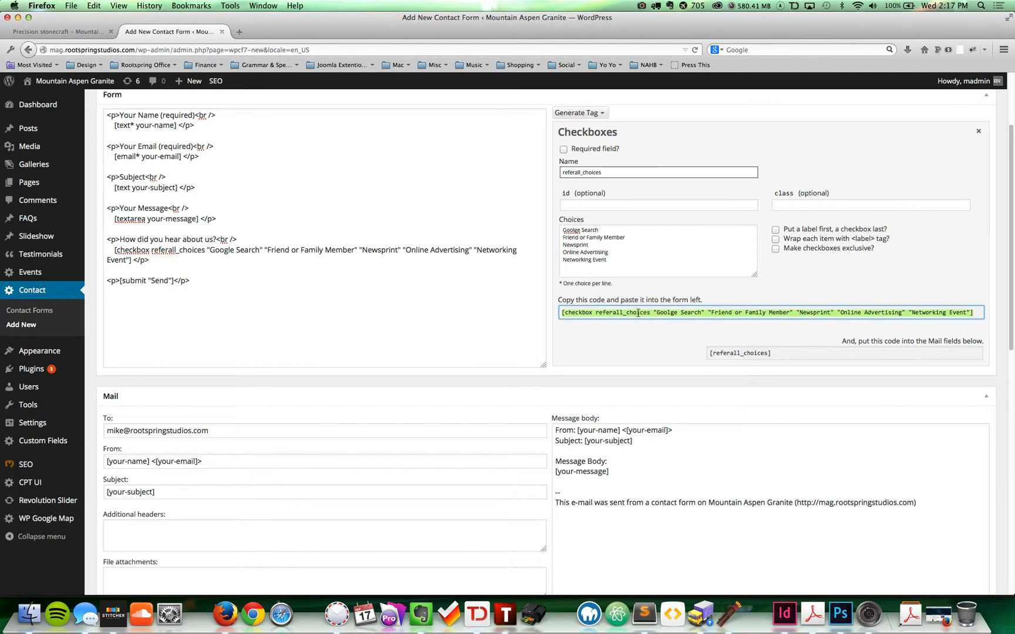
click(356, 268)
drag(155, 257, 107, 239)
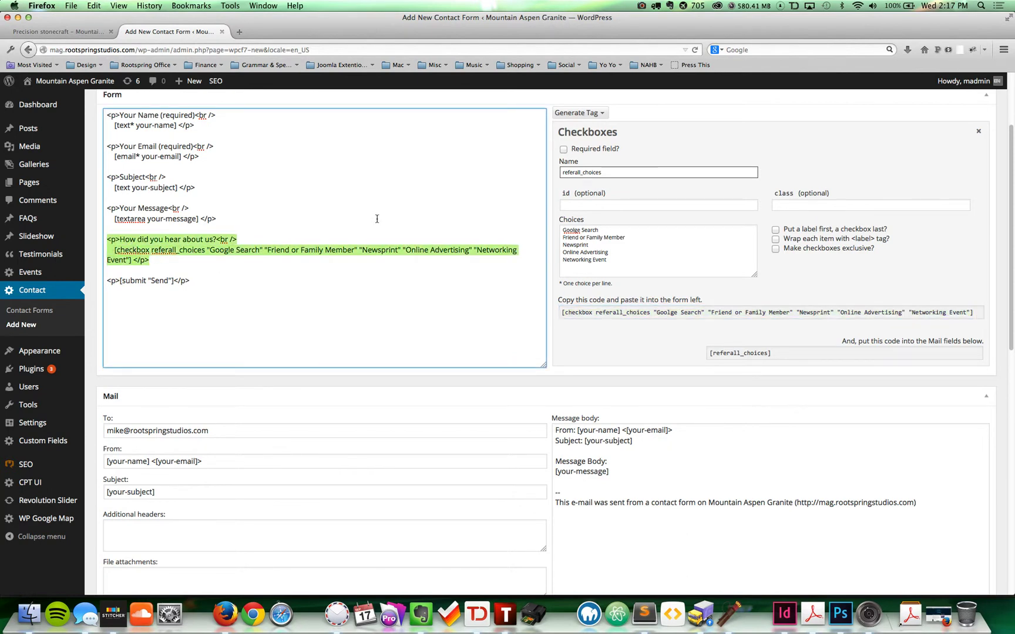
click(239, 258)
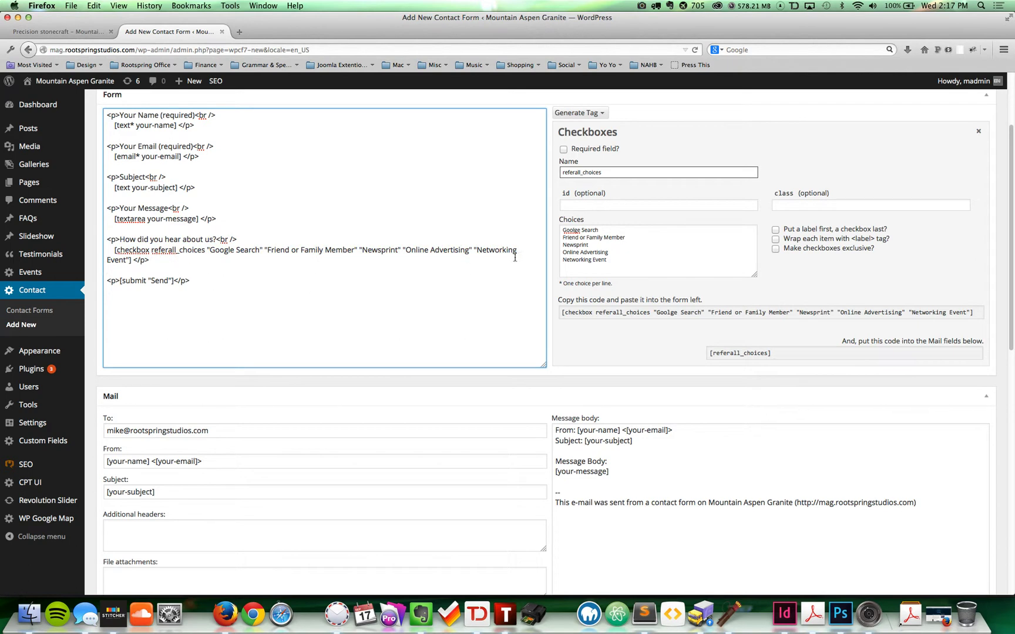
click(781, 353)
key(super+c)
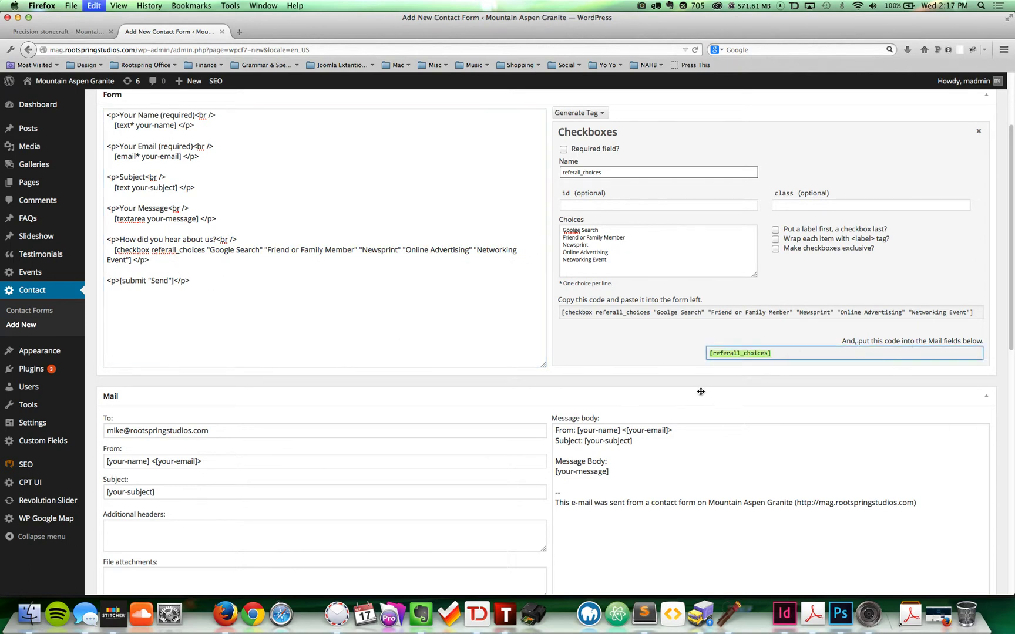
Step: Add 'How did you hear about us:' with the [referall_choices] tag below it in the message body
click(609, 448)
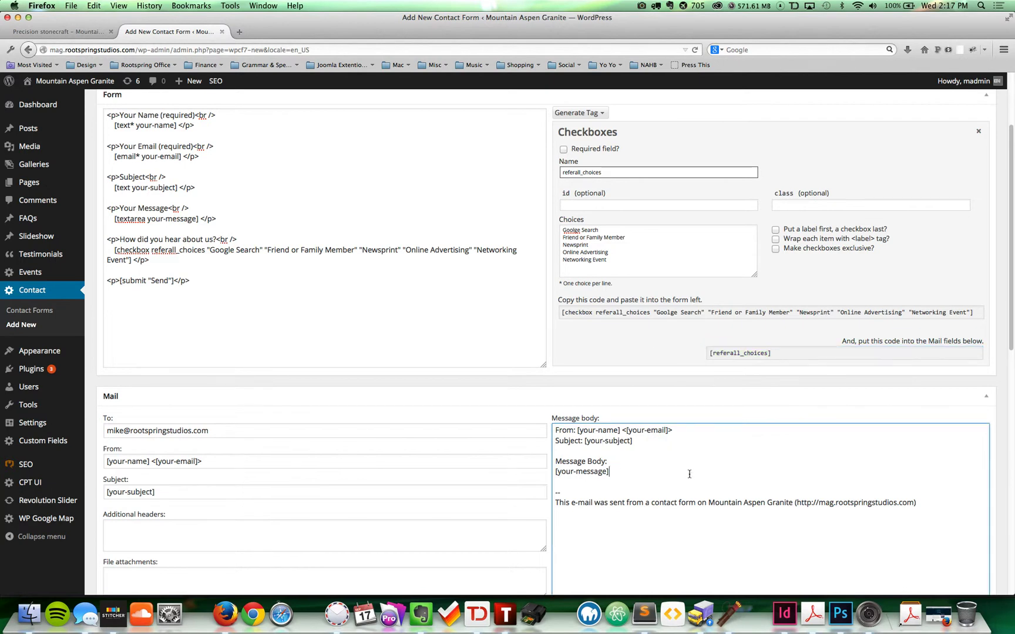
scroll(634, 425, down, 4)
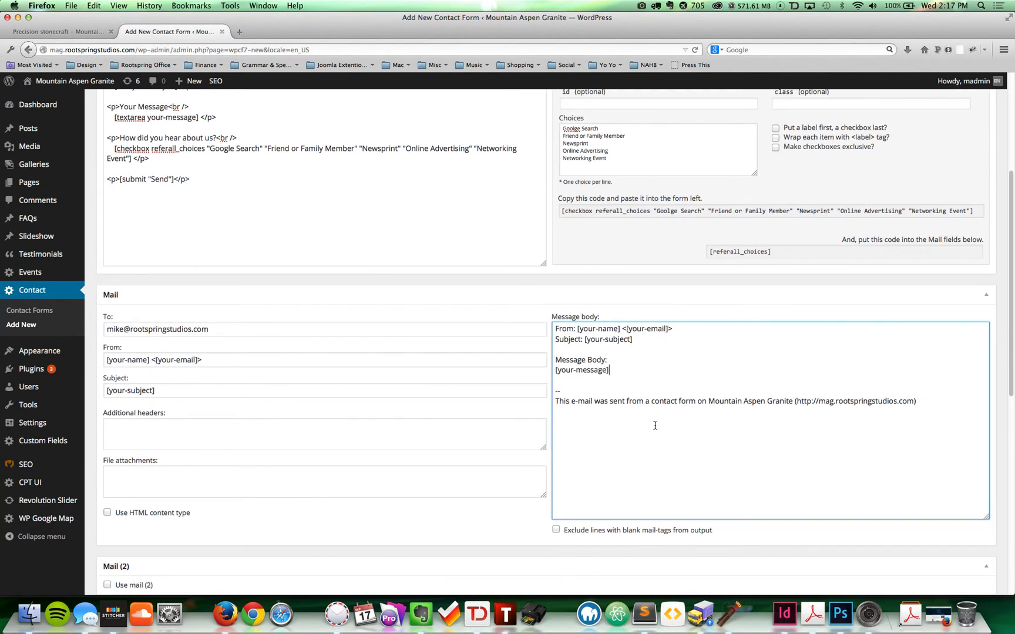
key(Return)
key(Return)
text(How do)
key(BackSpace)
text(id )
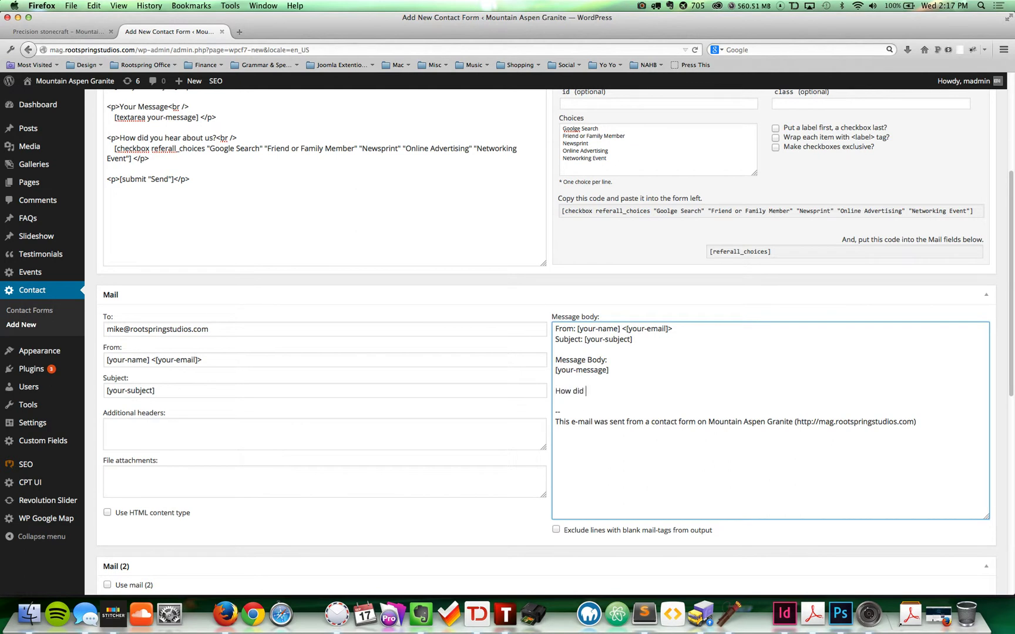
text(you hear about us:)
key(Return)
key(super+v)
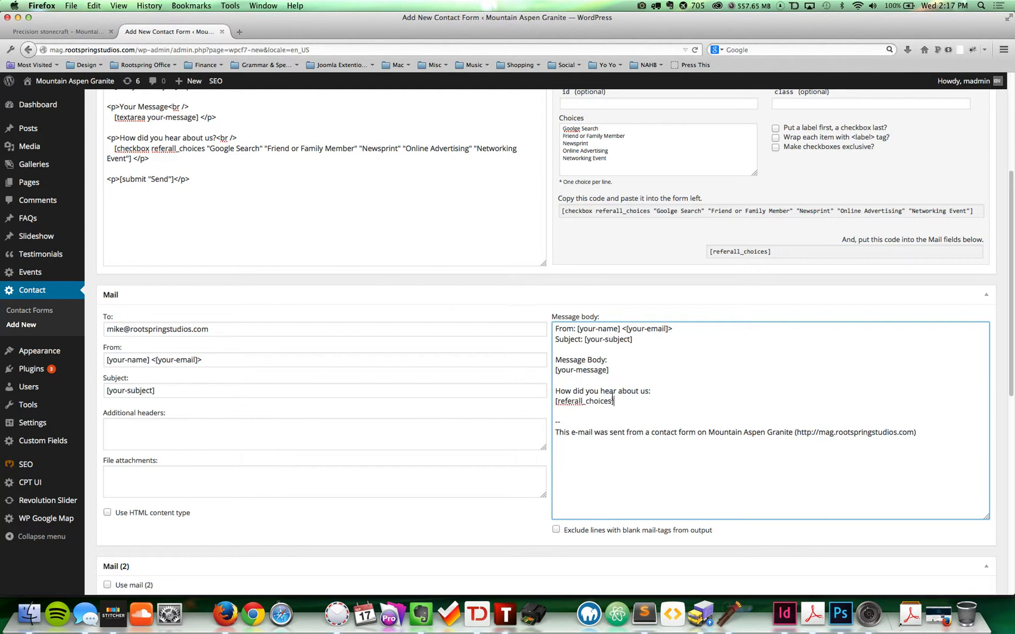
Step: Review the referall_choices checkbox tag and its question line in the form template
scroll(589, 332, up, 3)
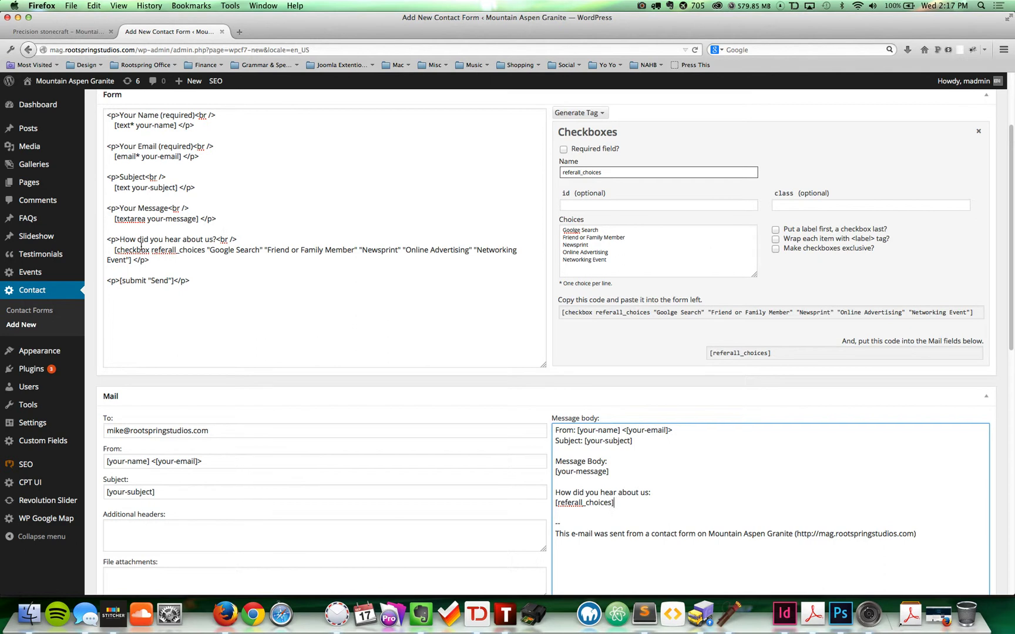
double_click(122, 250)
click(163, 256)
drag(151, 250, 203, 251)
click(197, 251)
double_click(197, 251)
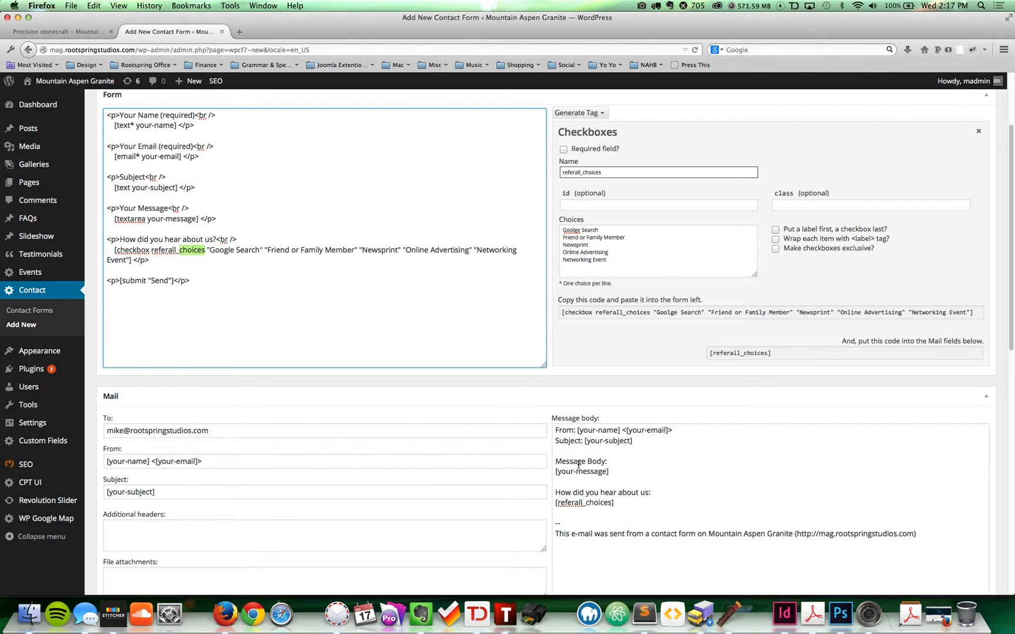
triple_click(191, 239)
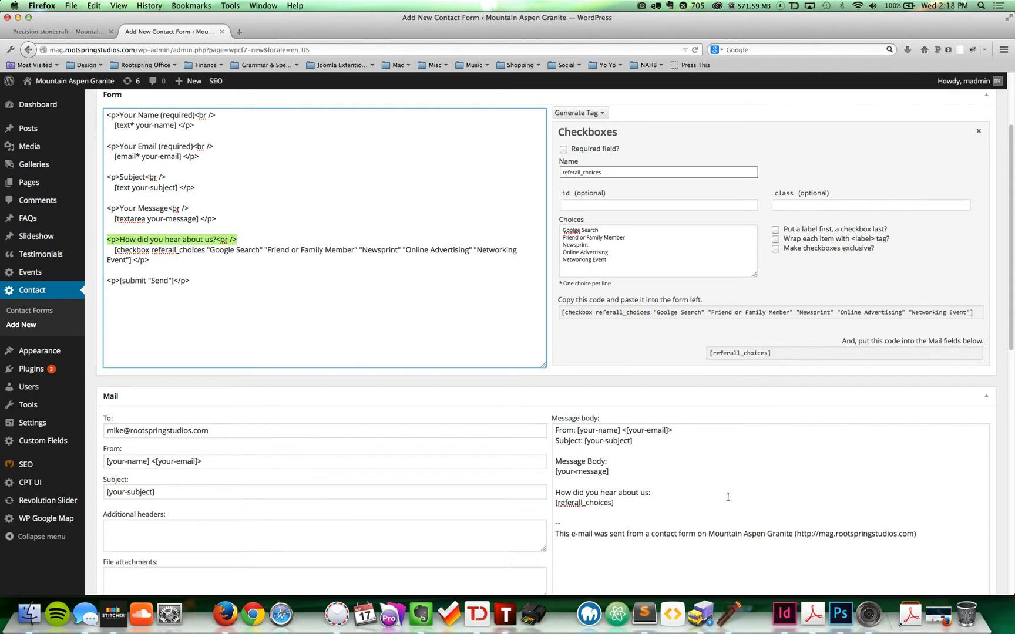
scroll(700, 449, down, 3)
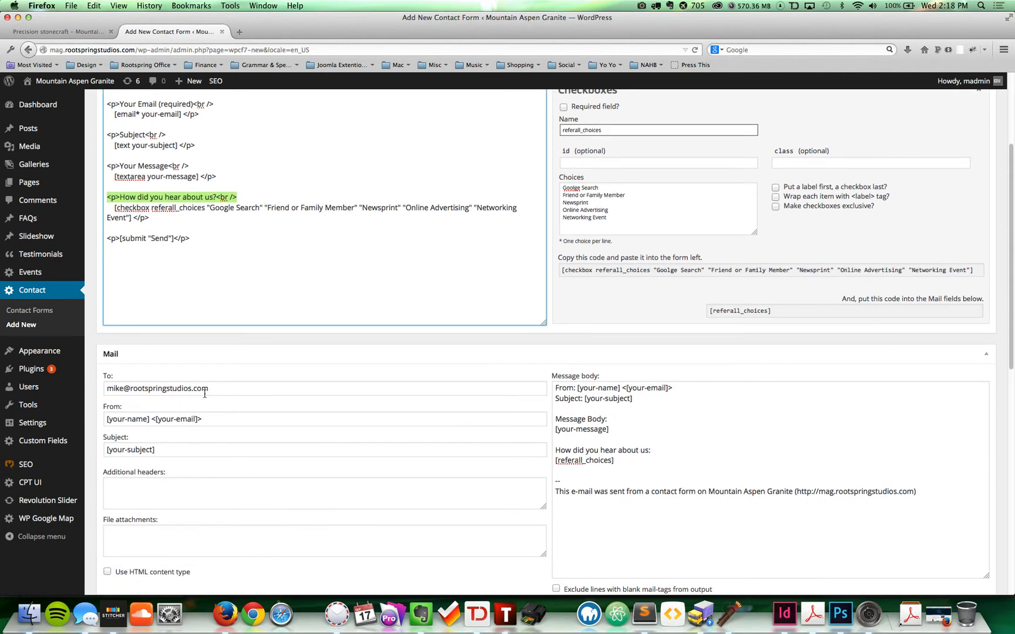
Step: Add a comma after the existing address in the Mail To recipients field
click(204, 391)
click(254, 391)
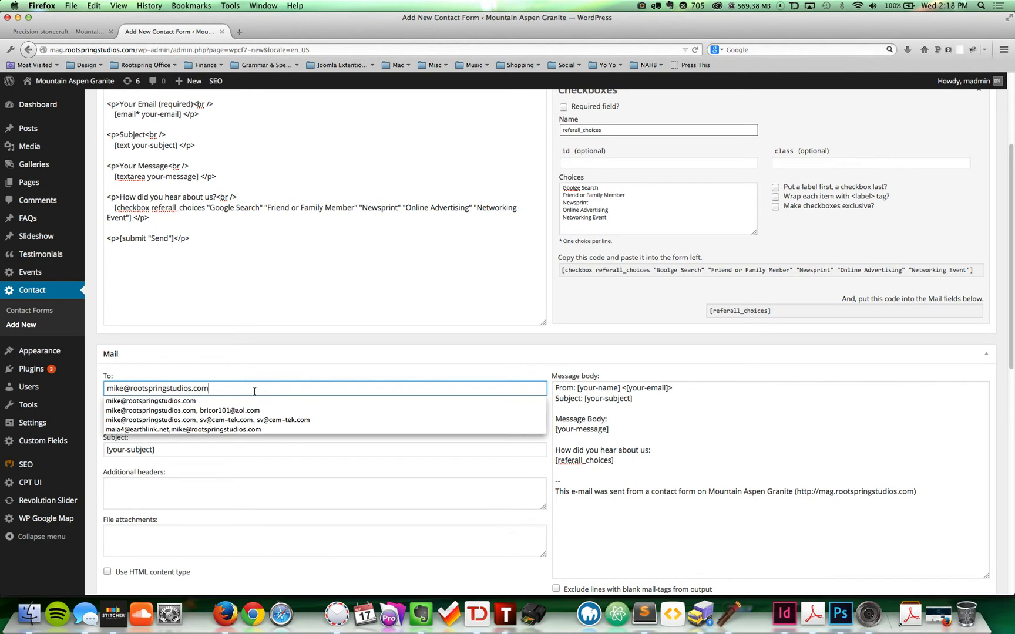
text(l)
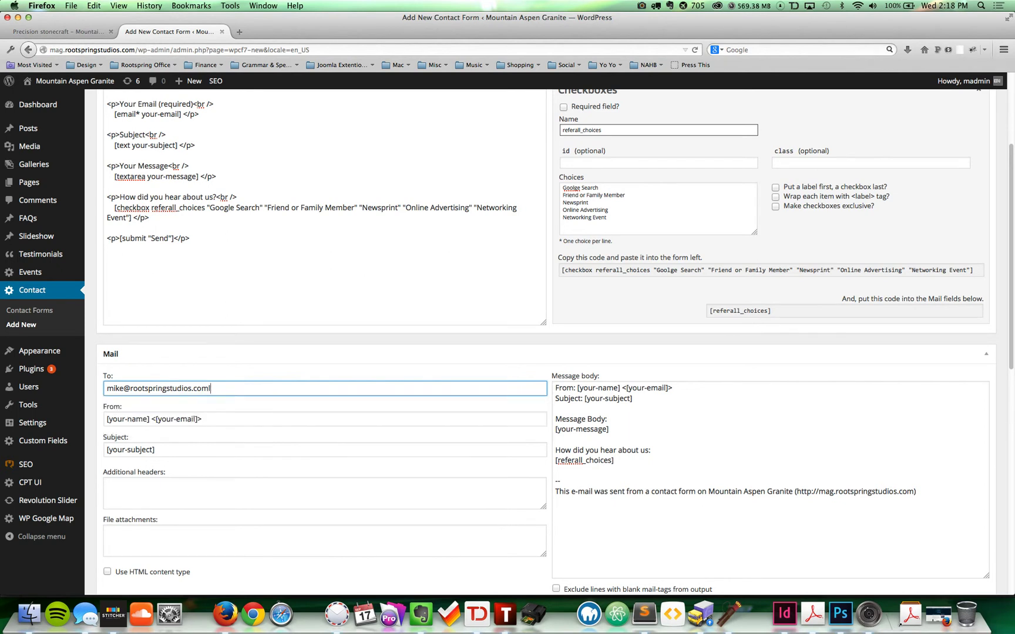
key(BackSpace)
text(,)
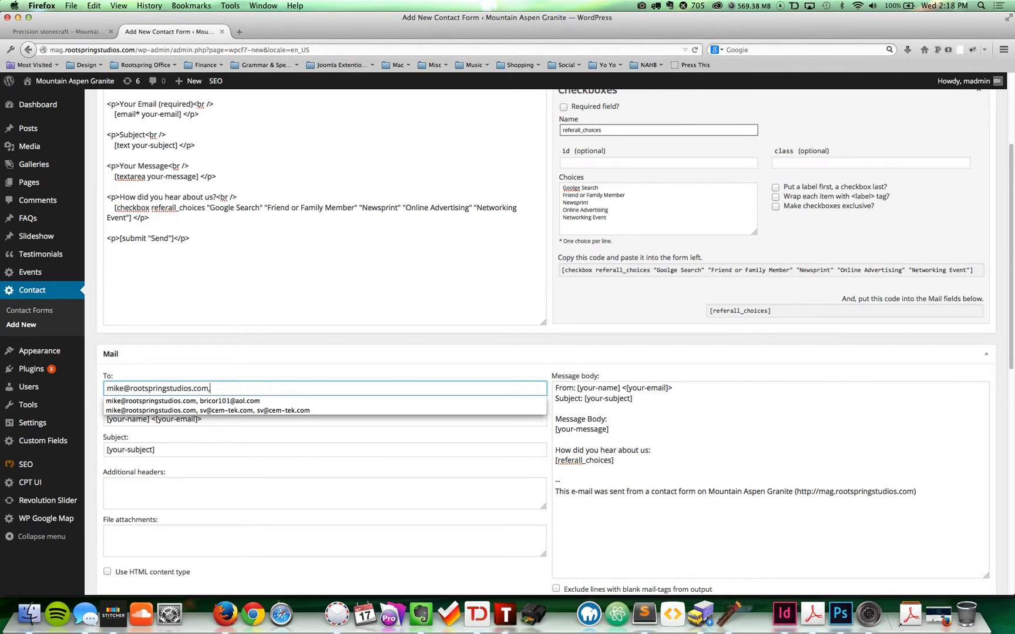
Step: Copy the second recipient's company address from a new Airmail message and paste it after the comma in Mail To
click(339, 616)
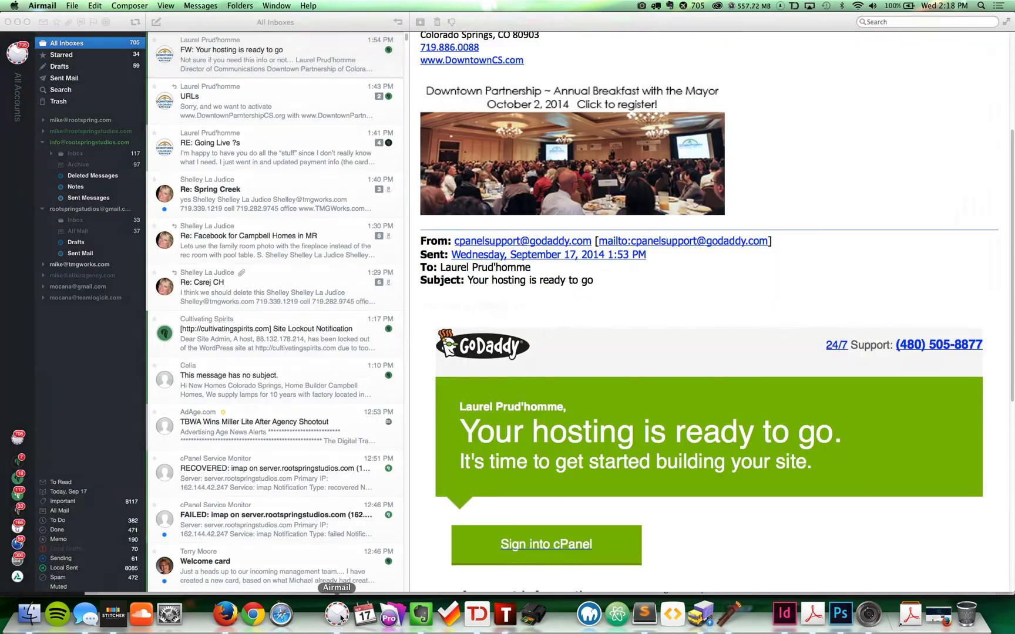
key(super+n)
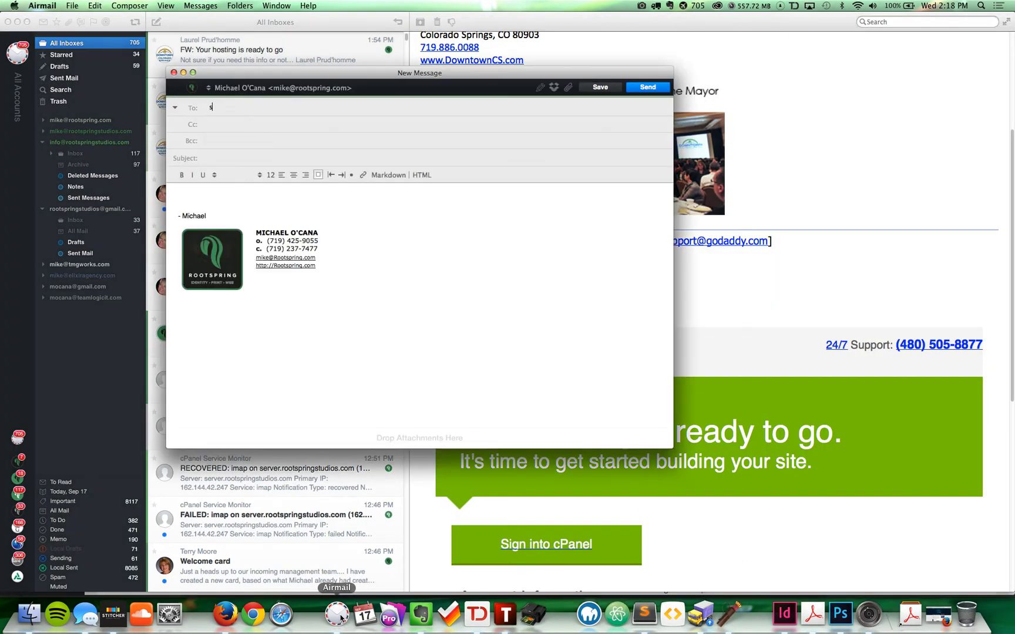
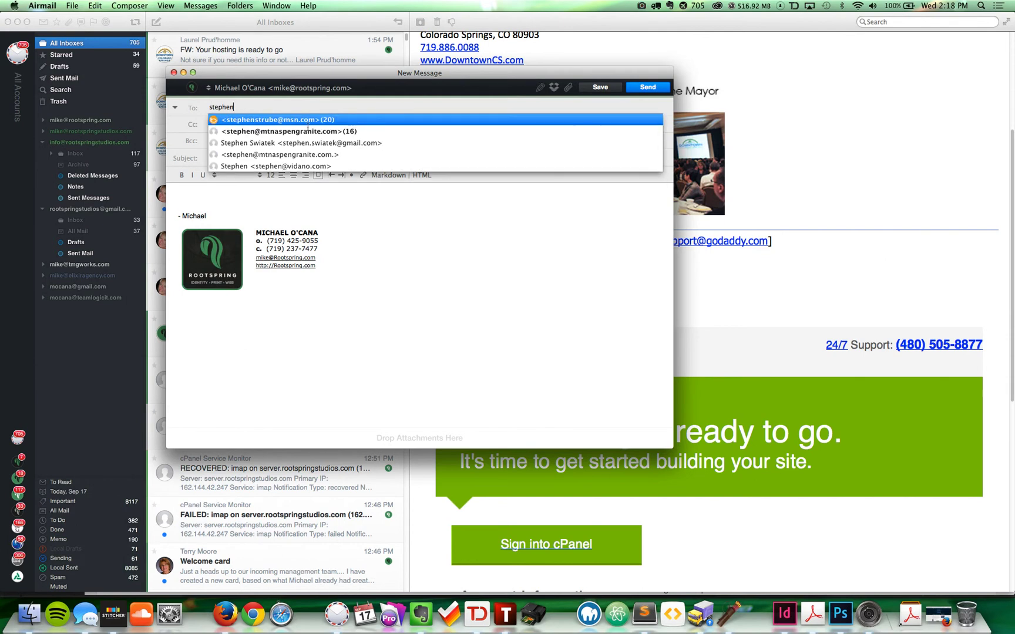
click(305, 131)
key(super+c)
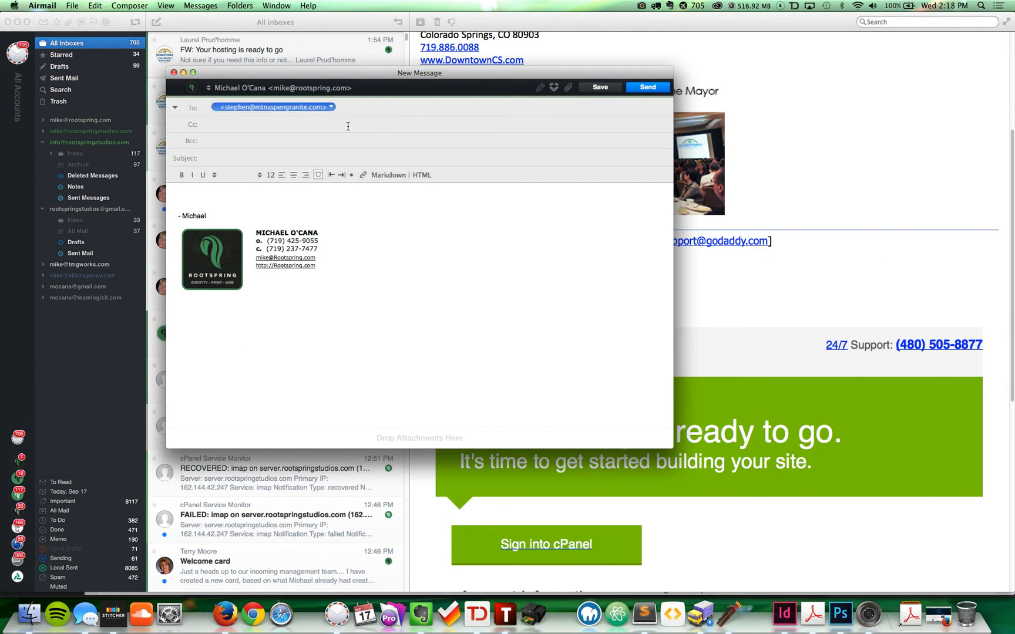
key(super+Tab)
key(super+v)
key(BackSpace)
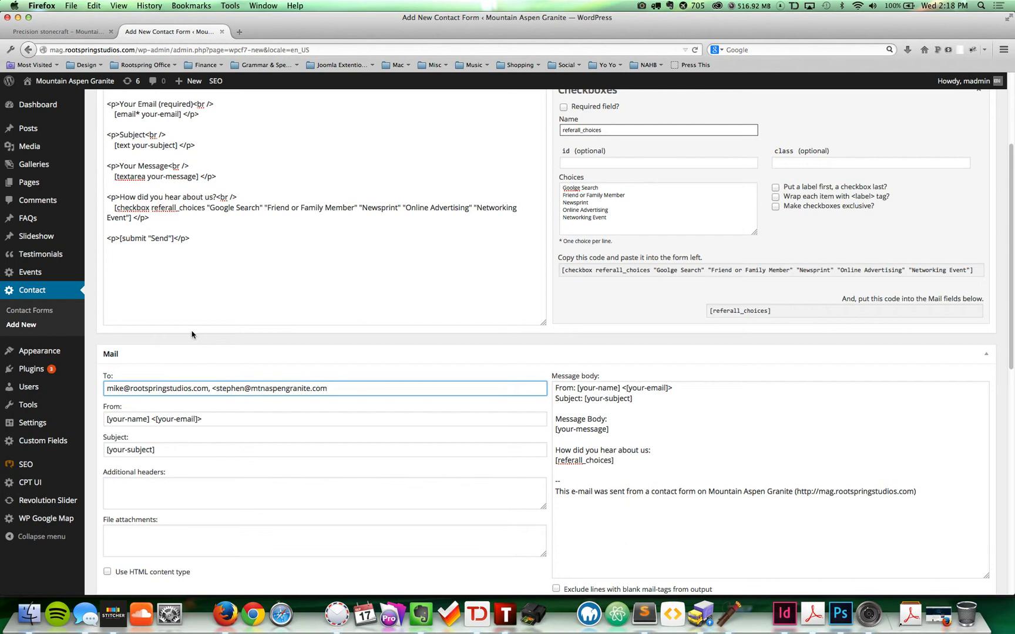
Step: Remove the leading angle bracket, then append '| Online MAG Survey - From' and the pasted name tag to the subject
key(BackSpace)
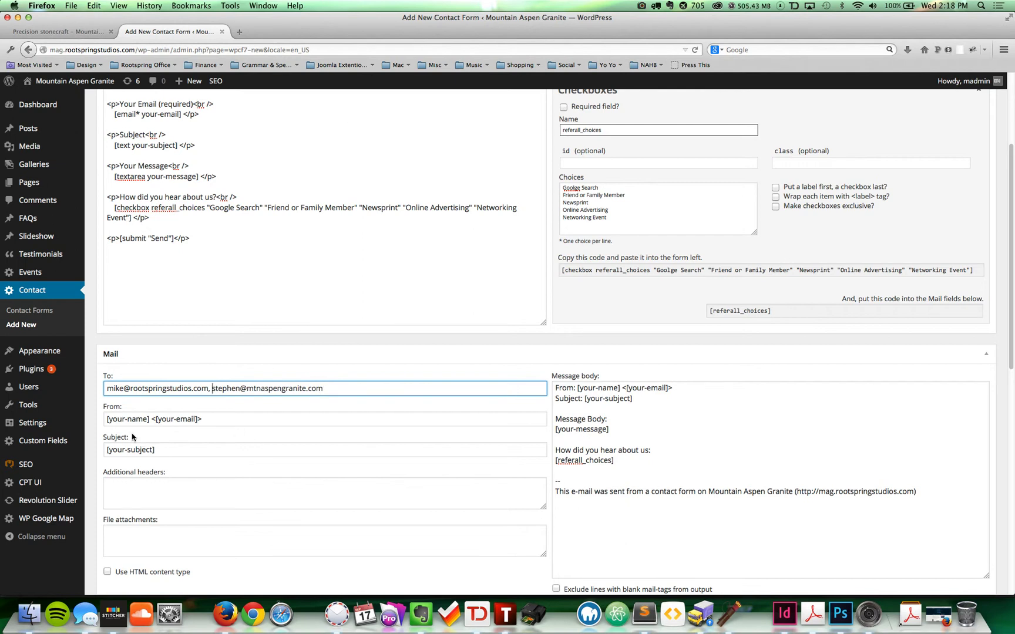
click(168, 450)
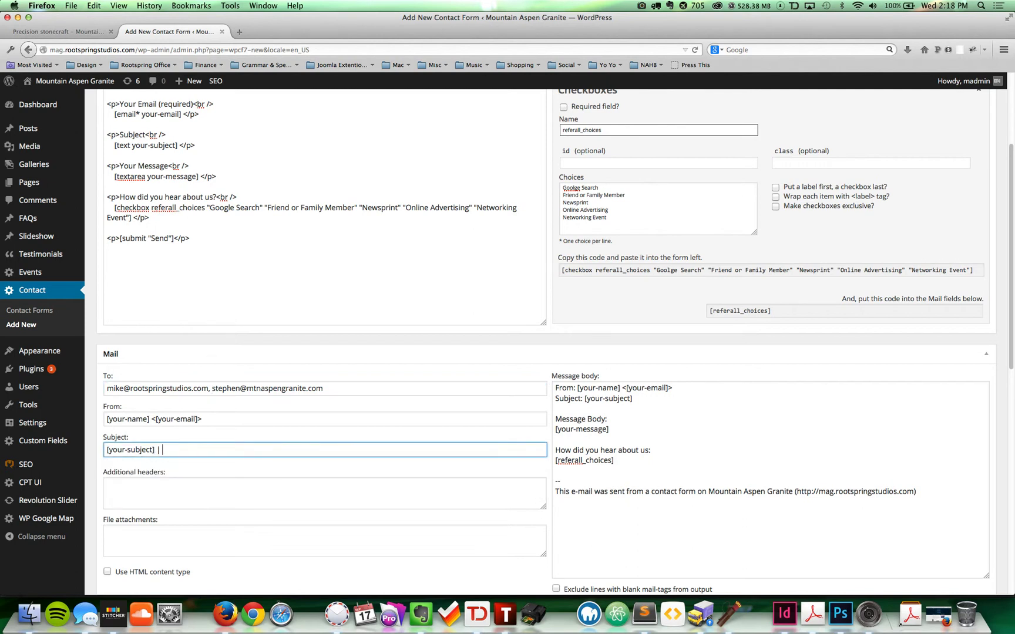
text(| Online MAG Survey - From:)
scroll(134, 130, up, 2)
mouse_move(175, 133)
mouse_down()
mouse_move(135, 134)
mouse_move(179, 134)
mouse_up()
click(143, 140)
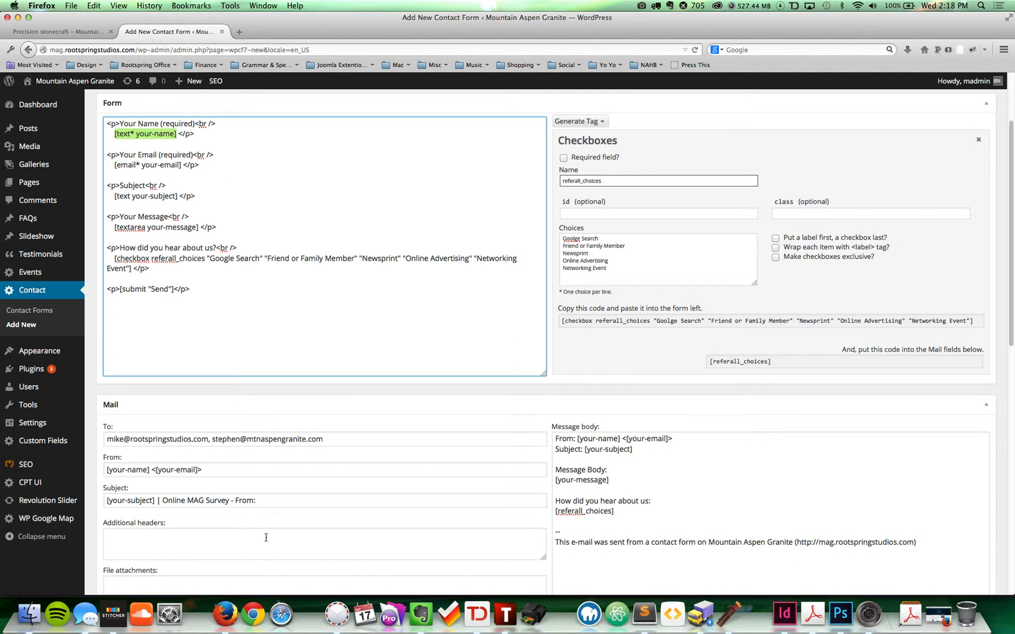
click(295, 499)
key(super+v)
Step: Trim the pasted tag to [your-name] so the subject ends 'From: [your-name]'
drag(279, 498, 258, 500)
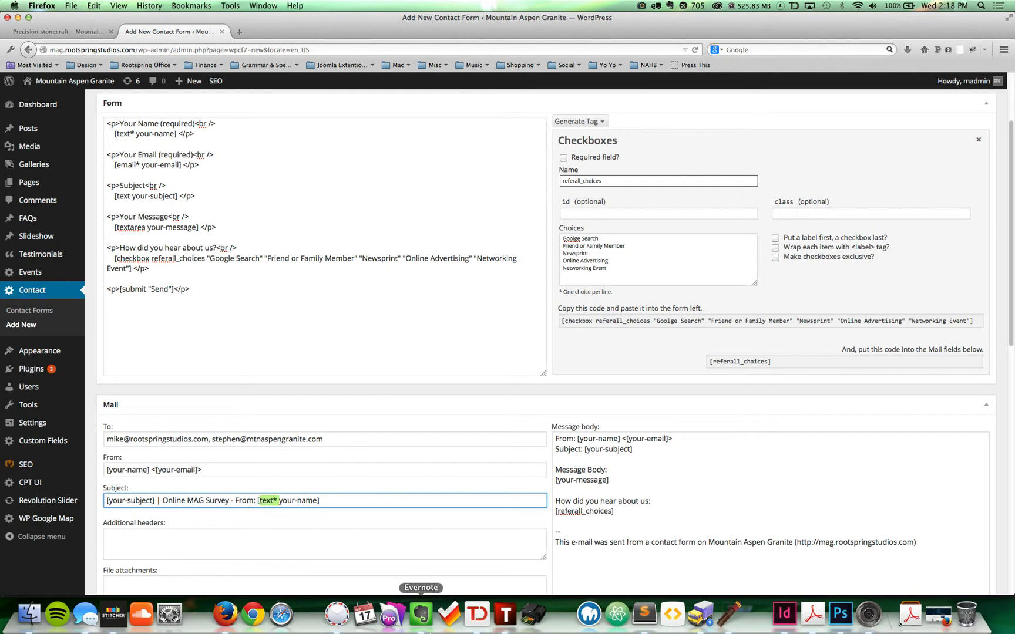
key(BackSpace)
key(shift+Right)
key(shift+Right)
key(shift+Right)
key(shift+Right)
key(shift+Right)
key(shift+Right)
key(shift+Right)
key(shift+Right)
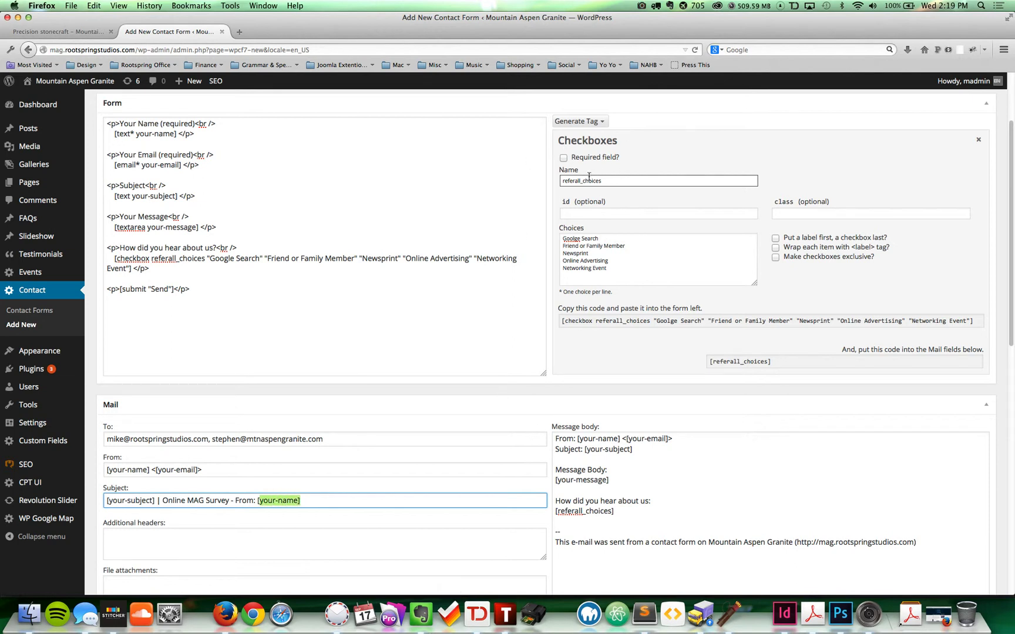
key(Left)
key(shift+Right)
key(shift+Right)
key(shift+Right)
key(shift+Right)
key(shift+Right)
key(shift+Right)
key(shift+Right)
click(276, 502)
Step: Review the finished mail subject and the field tags in the message body
double_click(126, 193)
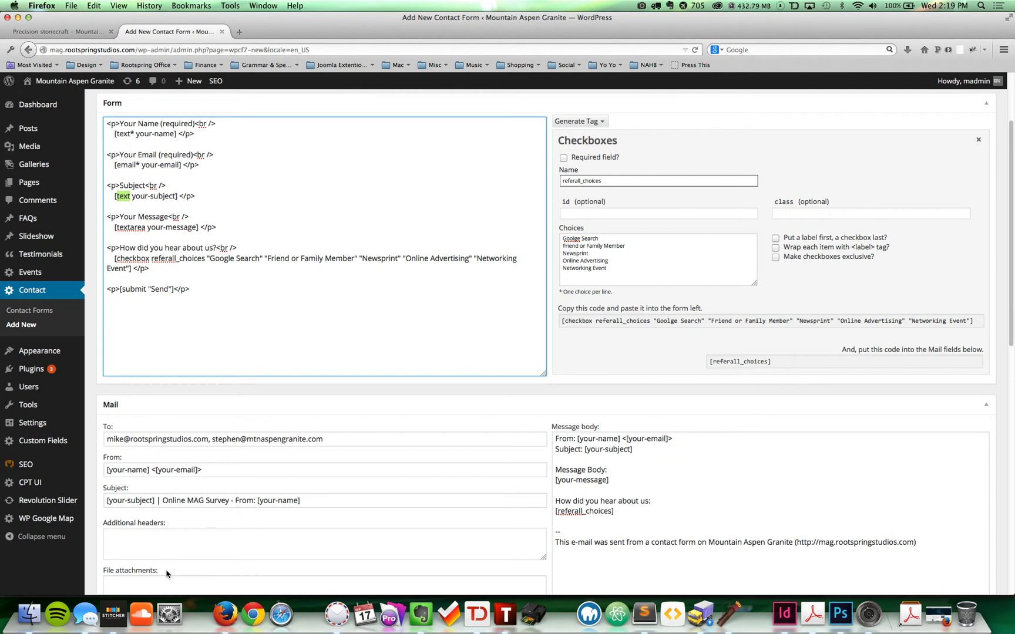
triple_click(155, 498)
click(555, 492)
drag(611, 479, 544, 480)
click(637, 449)
mouse_move(637, 449)
mouse_down()
mouse_move(584, 449)
mouse_move(631, 449)
mouse_up()
double_click(589, 450)
scroll(227, 393, down, 5)
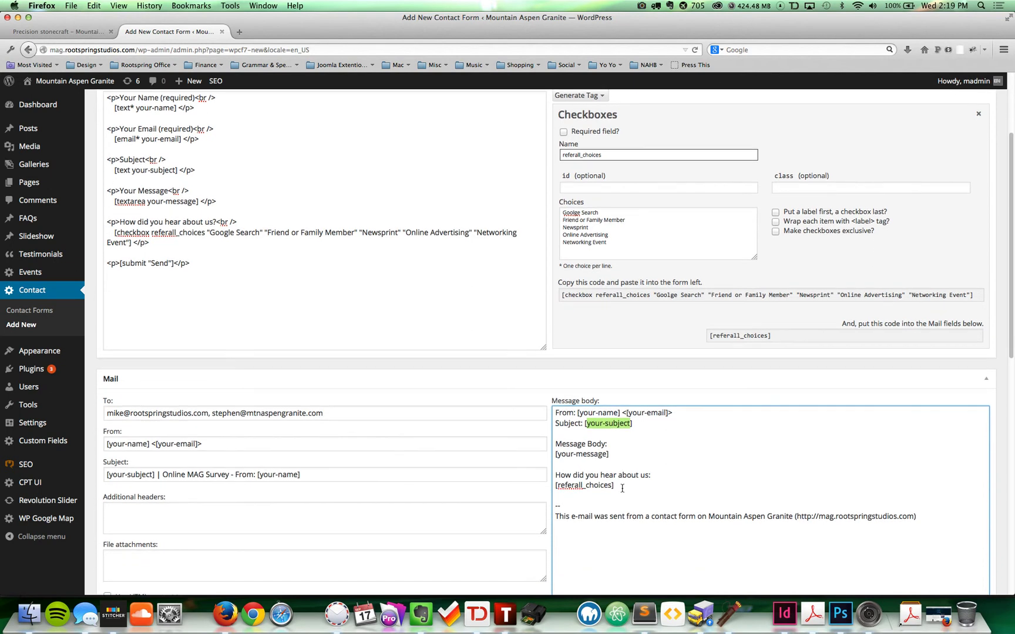
scroll(227, 393, down, 3)
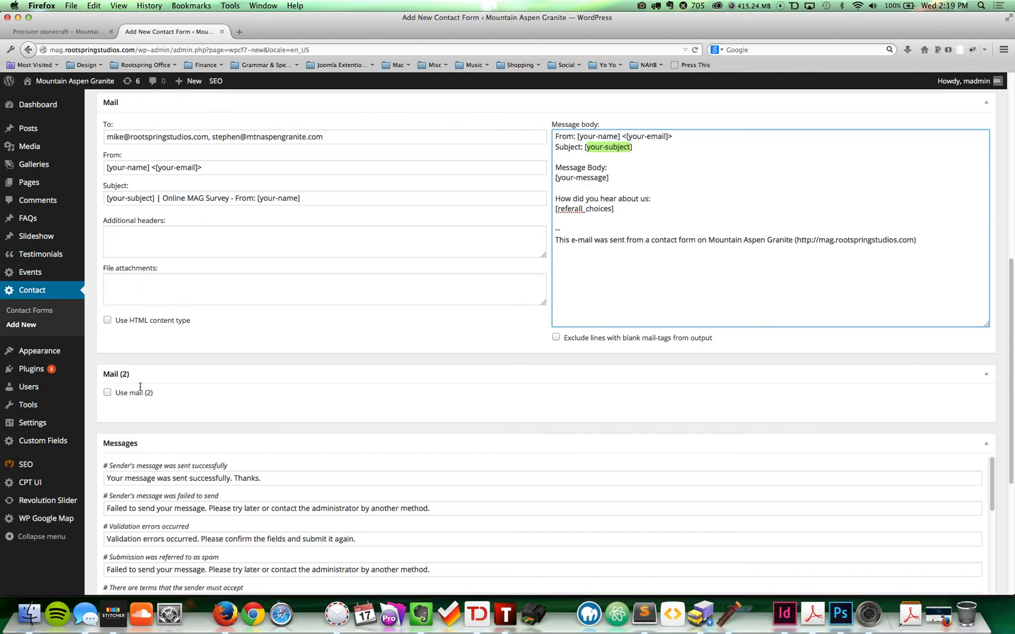
scroll(280, 297, up, 8)
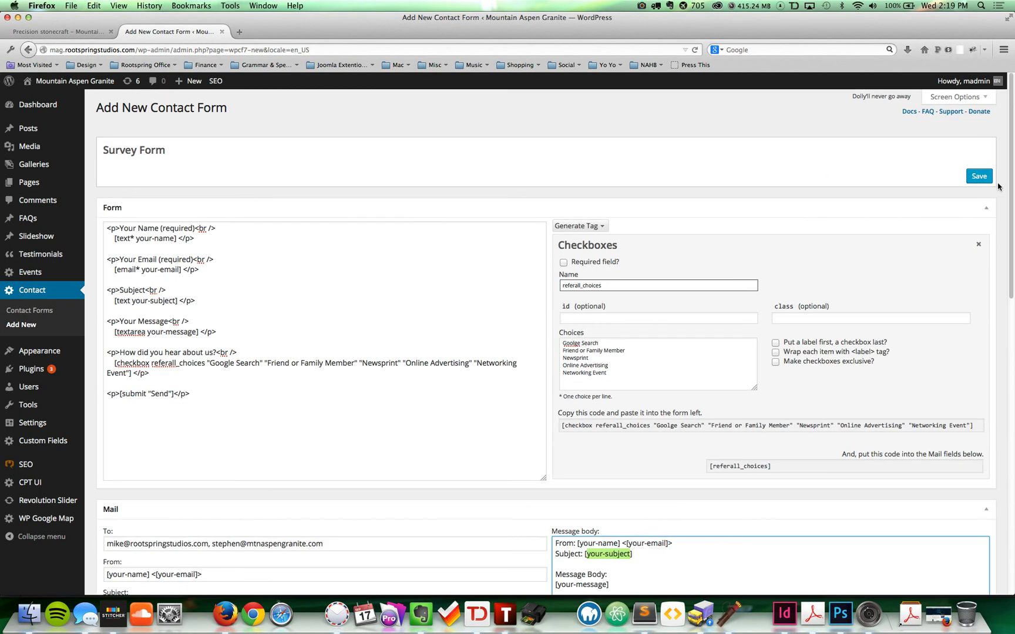
Step: Save the Survey Form, copy its shortcode, and return to the Contact Forms list
click(978, 176)
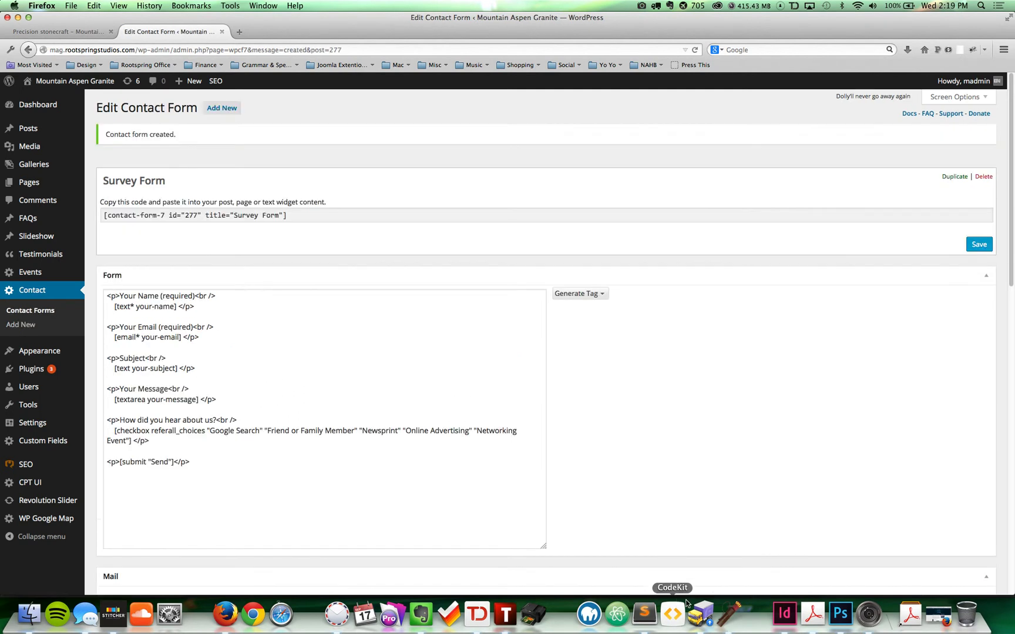
click(303, 217)
click(301, 217)
drag(296, 213, 104, 215)
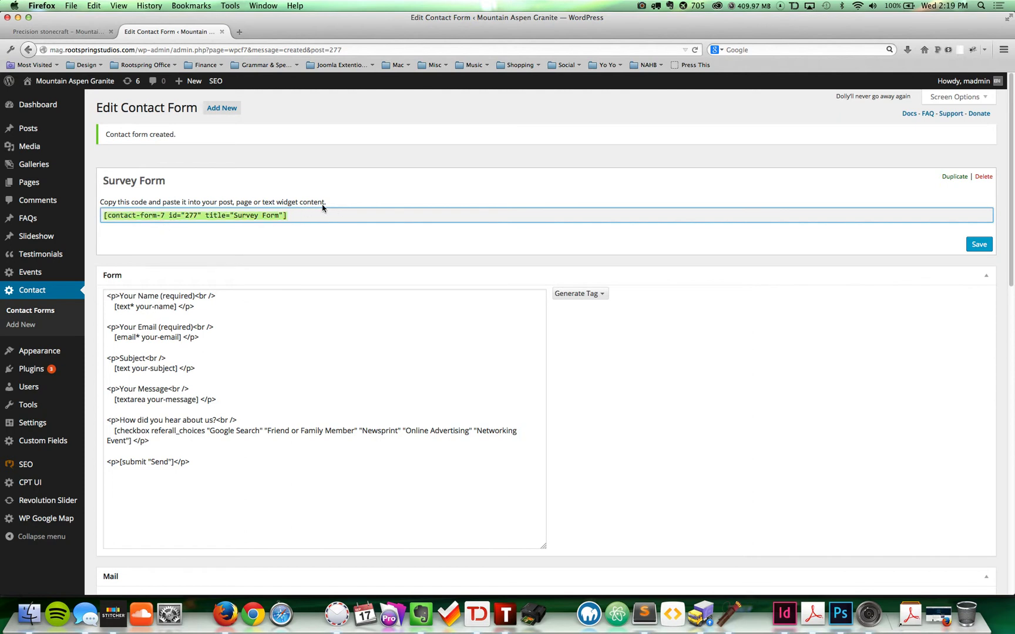
click(38, 313)
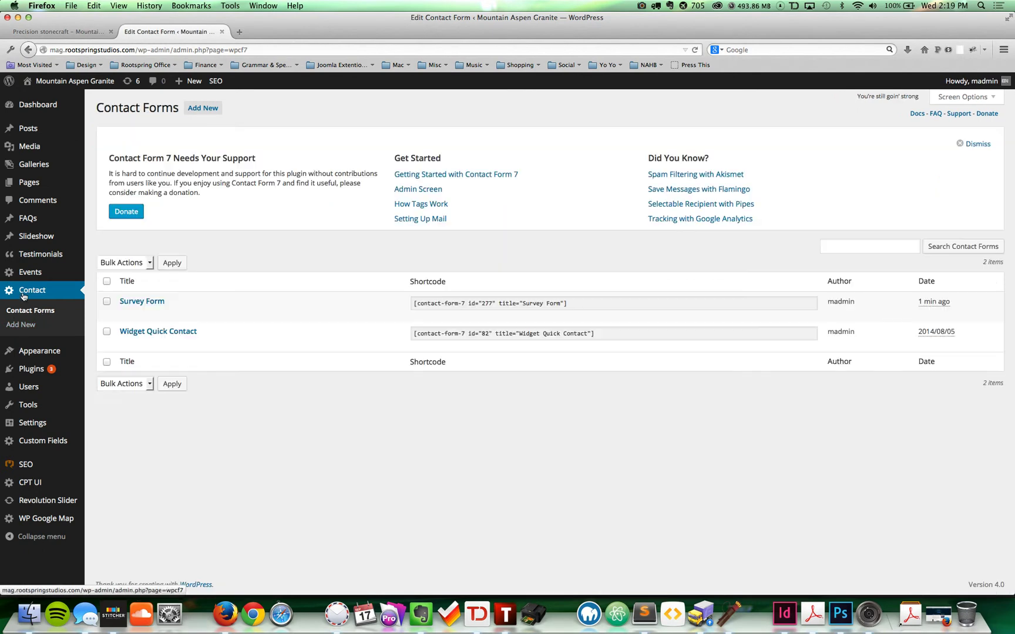
mouse_move(150, 312)
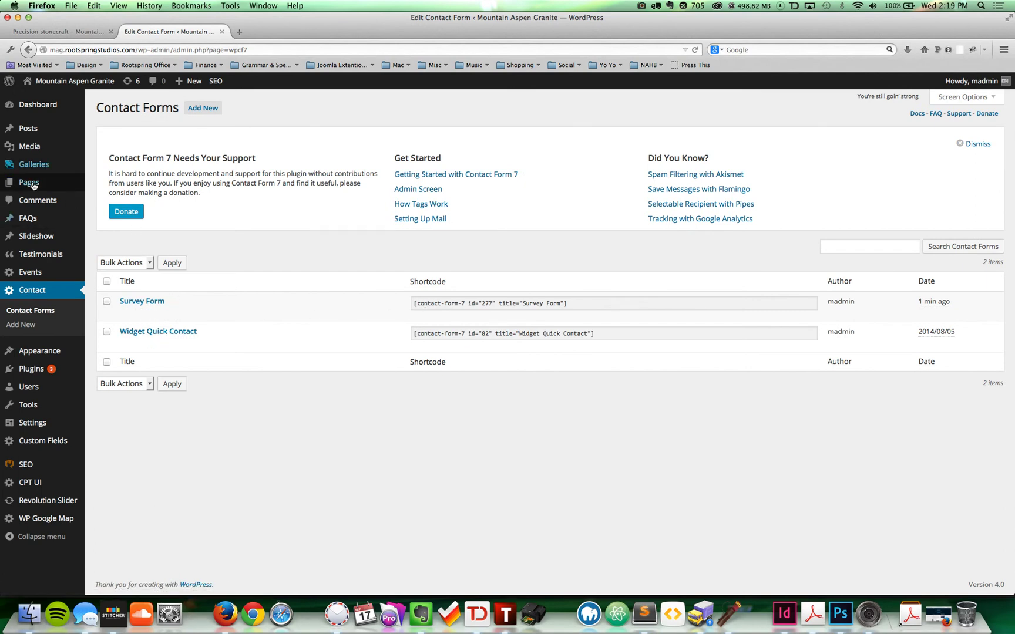
Step: On the Contact Us page, add 'If you have a moment, please fill out this survey' as a Heading 2
click(105, 199)
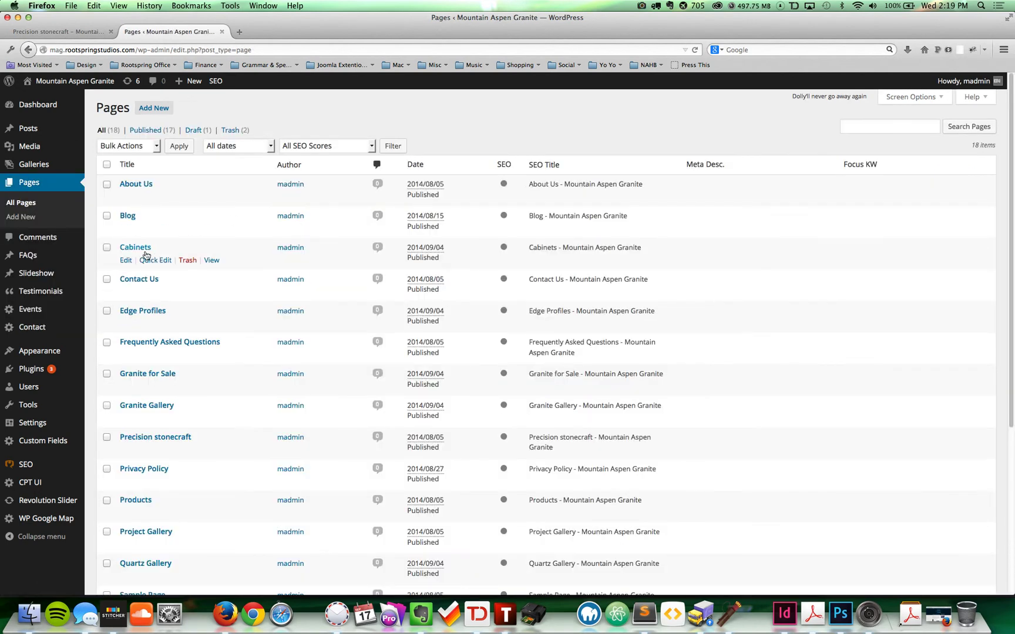
click(142, 279)
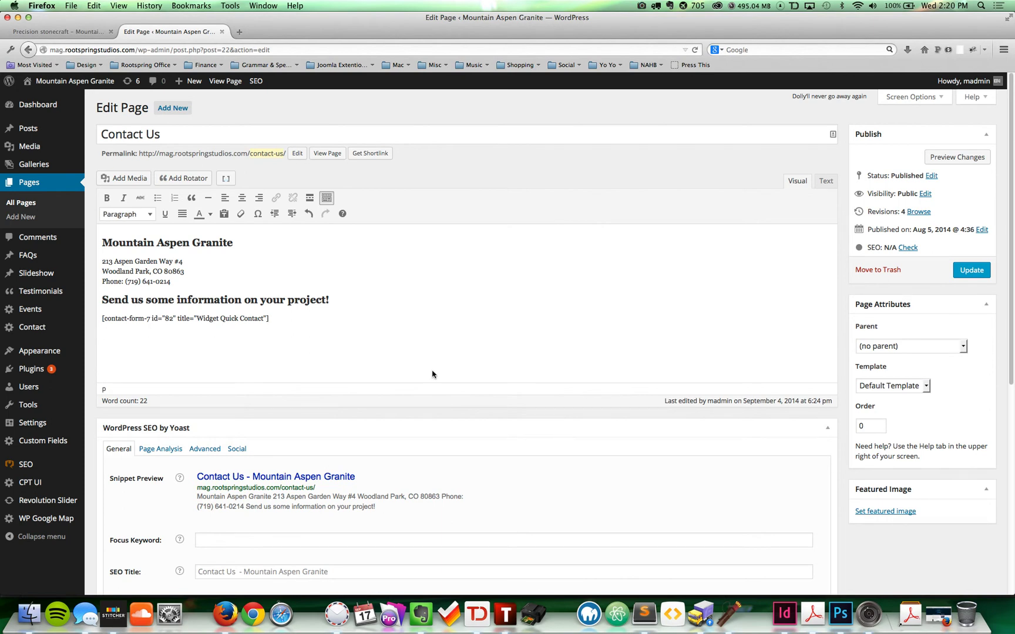
key(Return)
text(If you have a moment, please fill out this survery.)
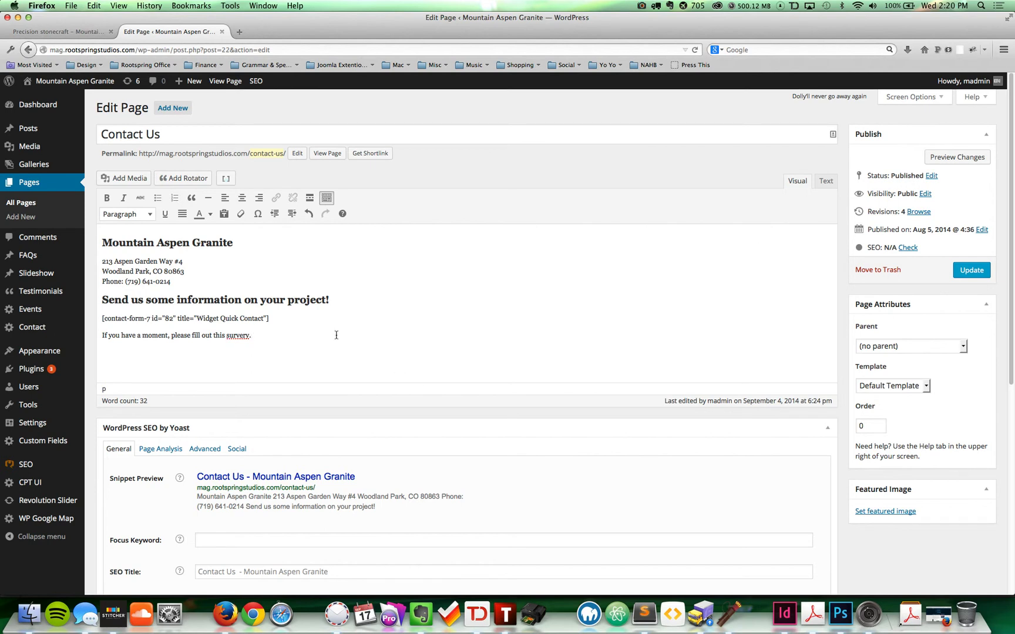
right_click(237, 335)
click(257, 341)
key(ctrl+alt+2)
Step: Paste the Survey Form shortcode below the heading and update the Contact Us page
key(Return)
key(super+v)
double_click(166, 355)
triple_click(166, 355)
mouse_move(270, 319)
mouse_down()
mouse_move(103, 321)
mouse_move(269, 320)
mouse_up()
click(189, 355)
triple_click(189, 356)
click(317, 355)
click(972, 270)
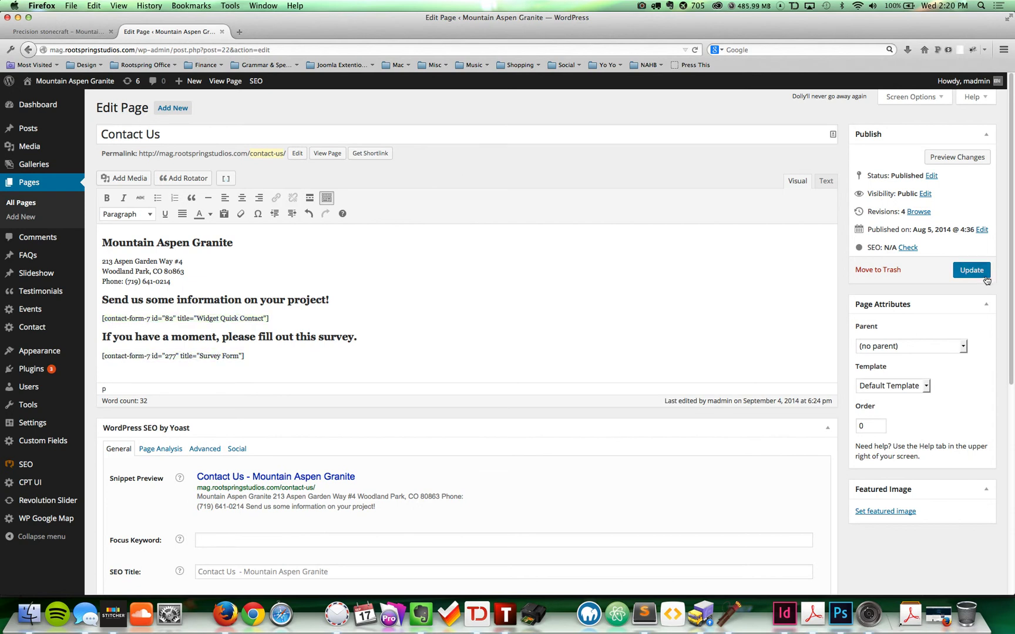
click(82, 30)
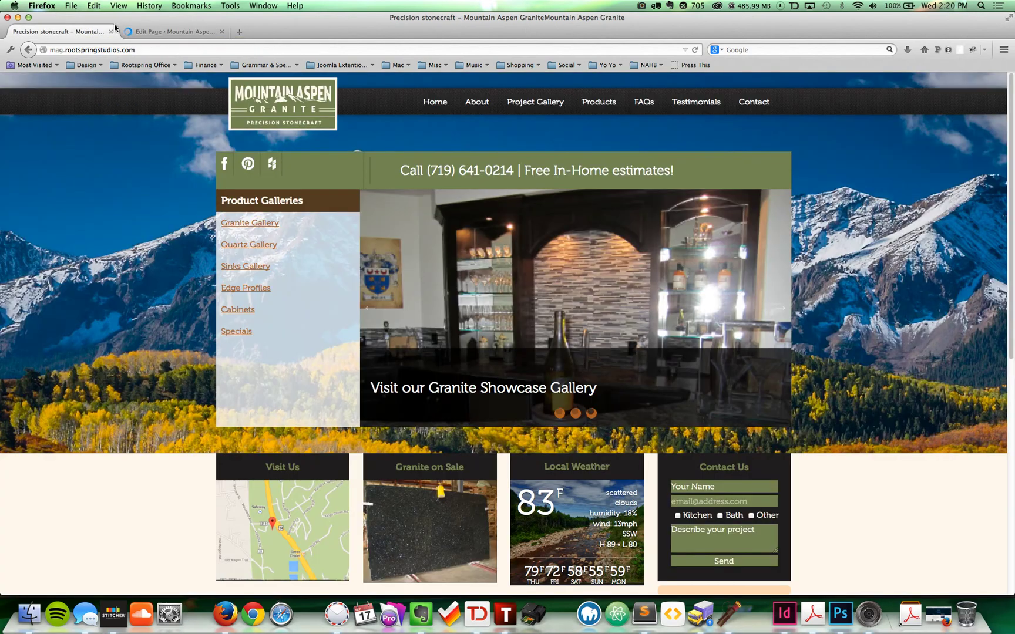
Step: Open the site's Contact Us page and scroll down to the survey form
click(753, 102)
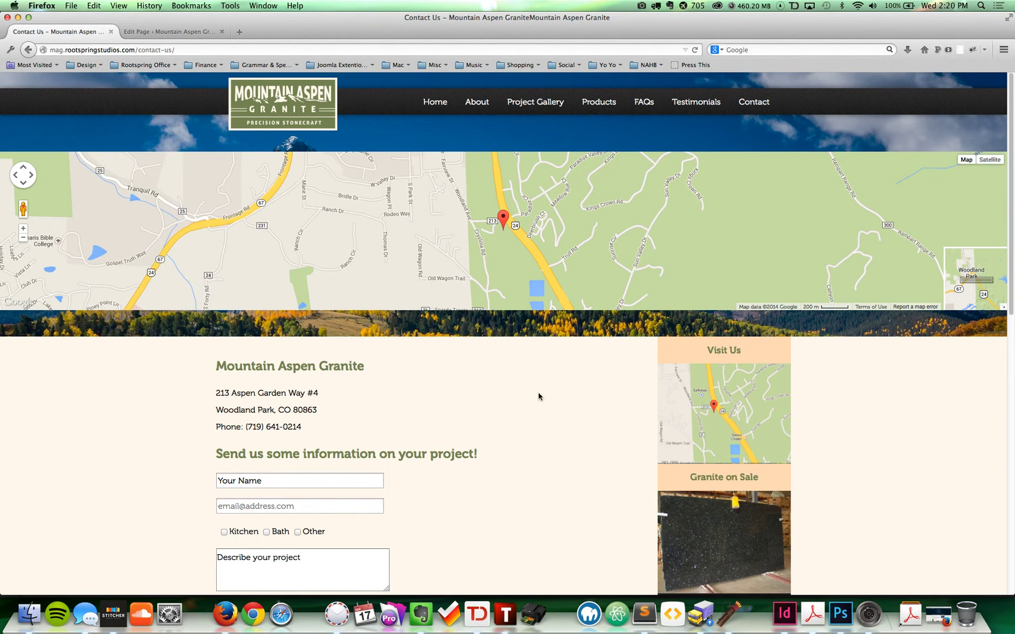
scroll(541, 394, down, 5)
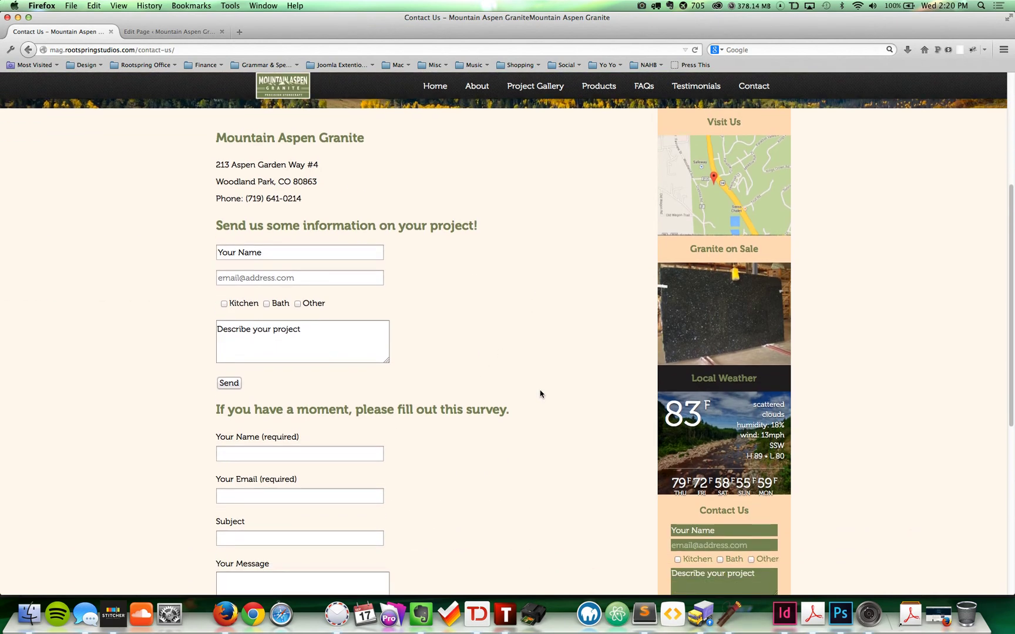
scroll(540, 394, down, 4)
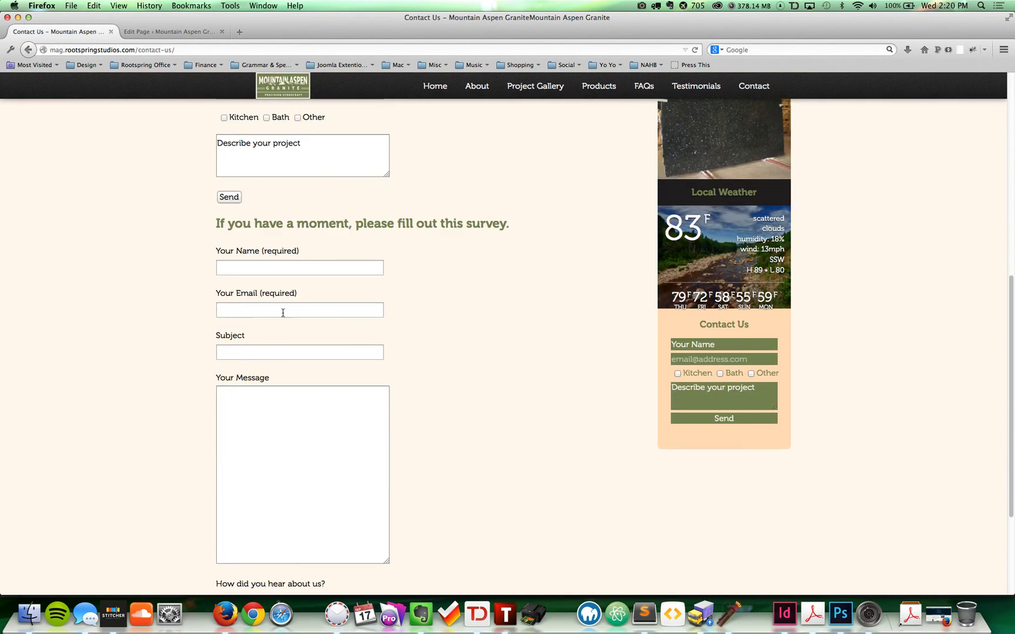
triple_click(235, 228)
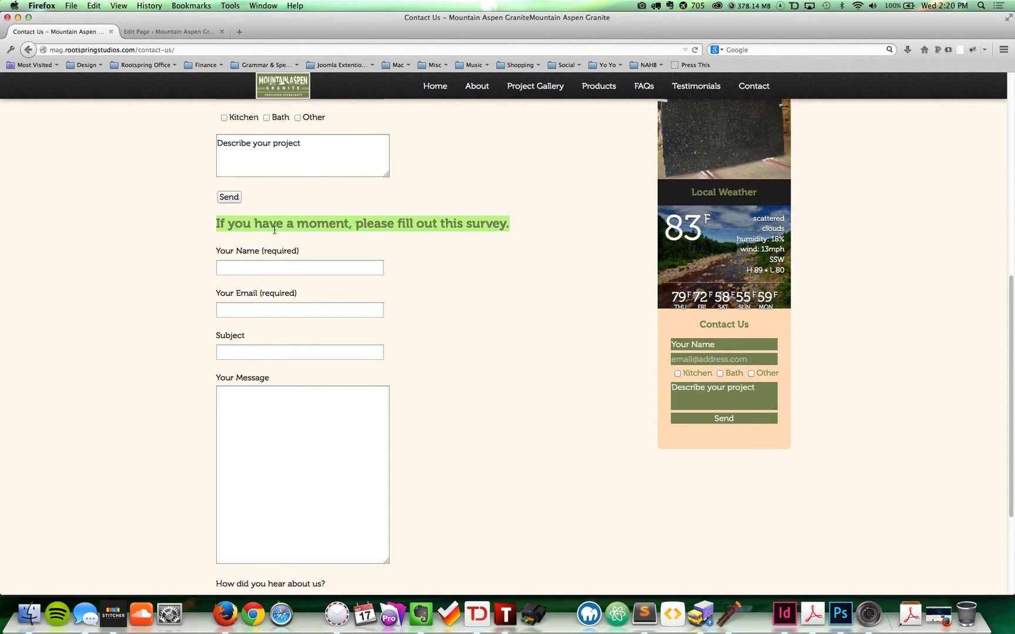
click(313, 234)
scroll(317, 252, down, 1)
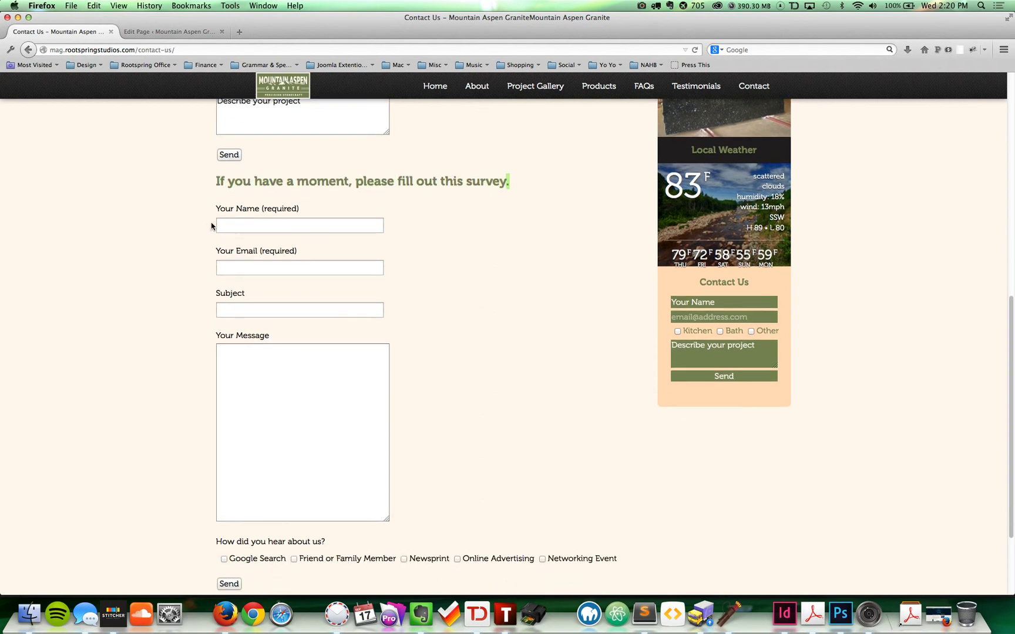
scroll(475, 398, down, 1)
scroll(476, 397, down, 1)
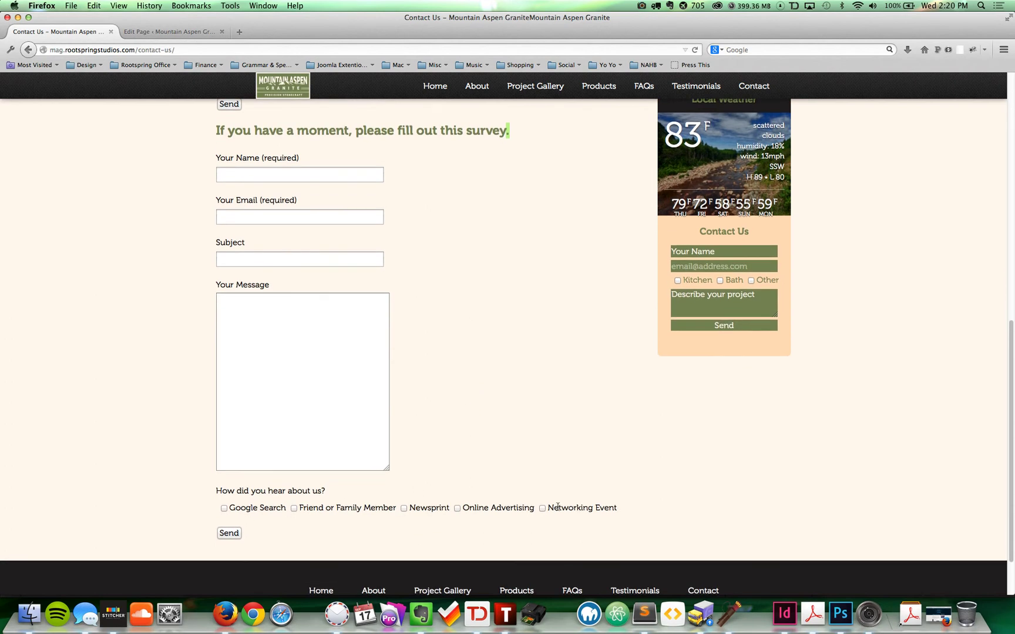
Step: Enter a name, e-mail, subject 'Testing Survey Form' and message 'Thank you for your great work! I was very pleased.'
click(276, 173)
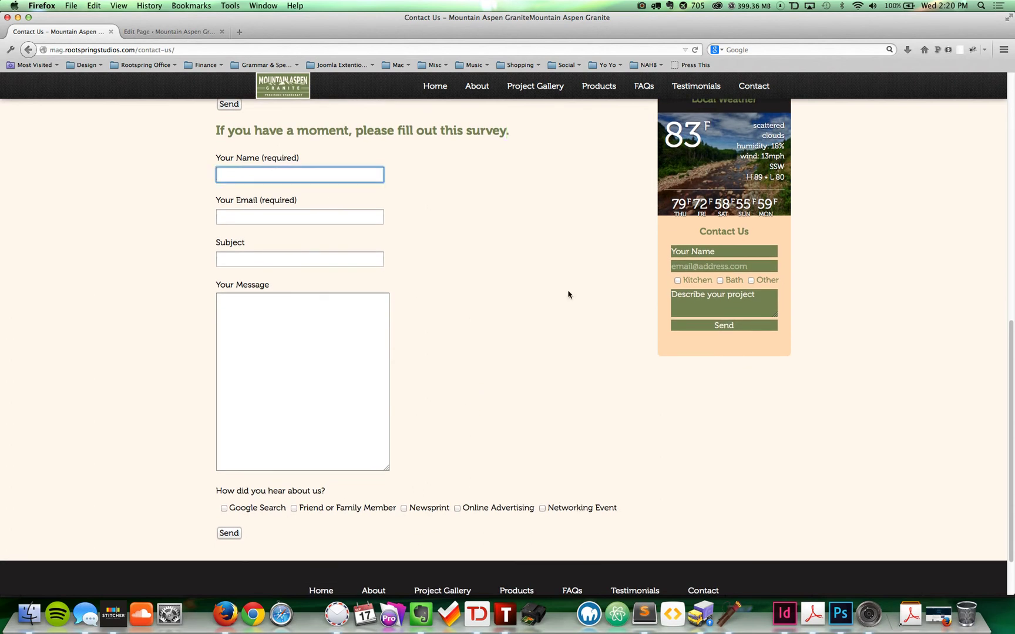
text(Michael)
key(Tab)
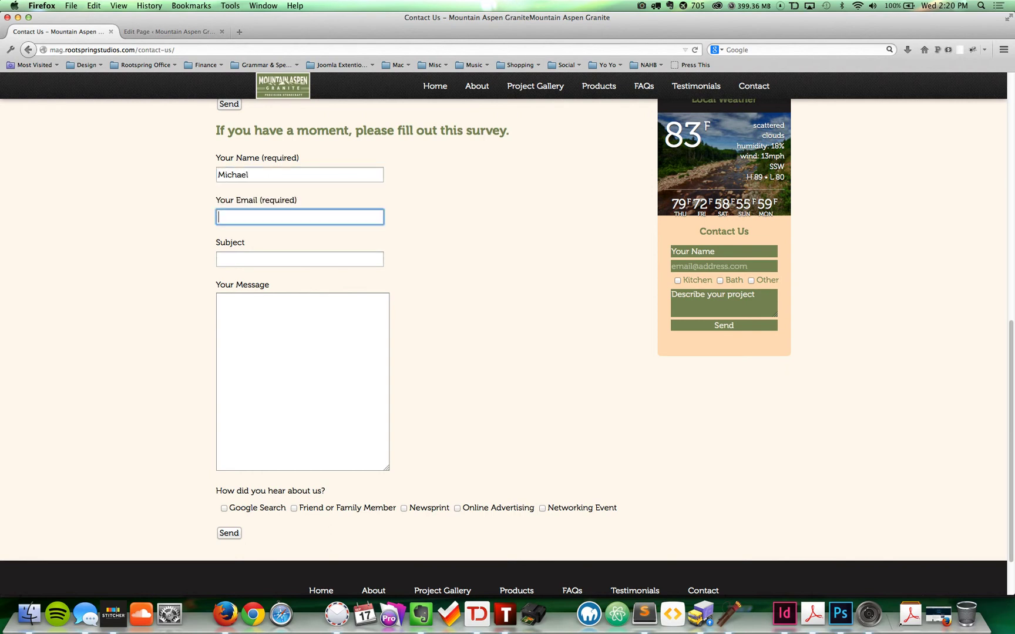
key(Tab)
text(Testing Survy)
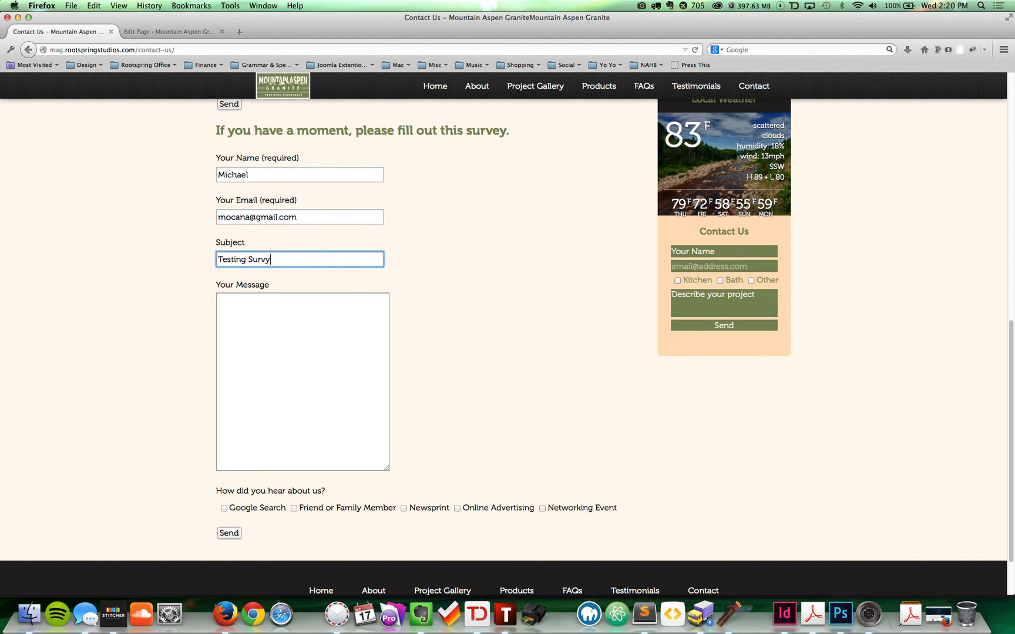
key(BackSpace)
text(ey Form)
key(Tab)
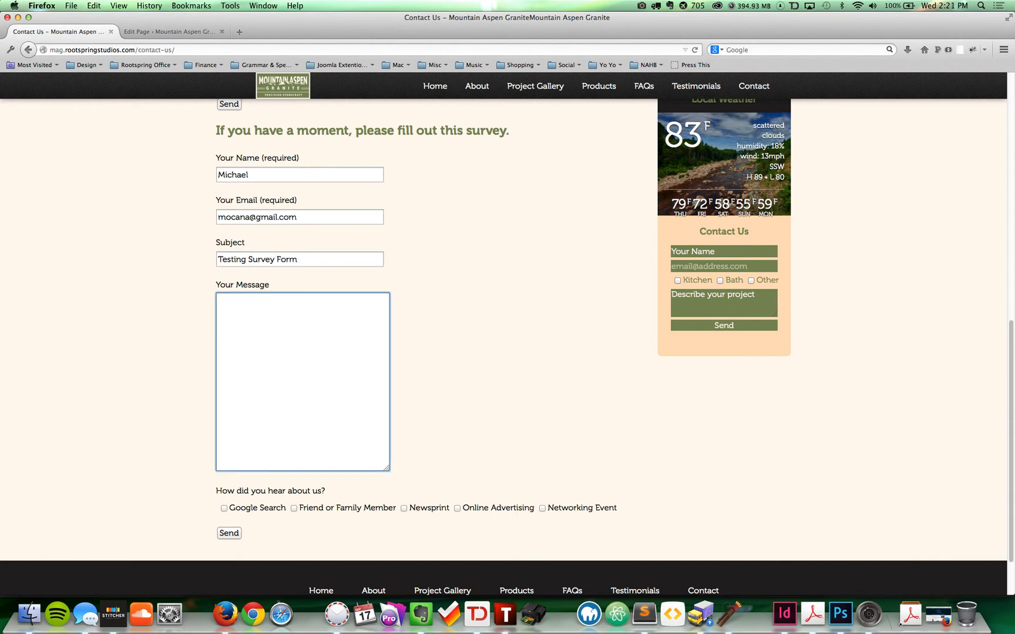
text(Thank you for your great work! I was very pleased.)
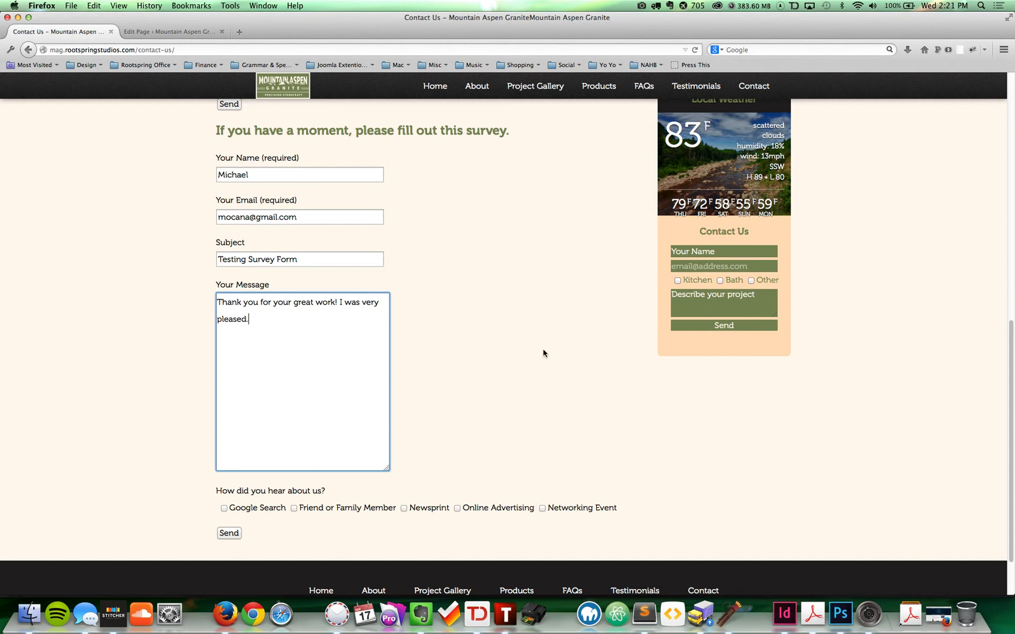
Step: Tick Google Search and Online Advertising, send the form, and check the success confirmation
click(231, 510)
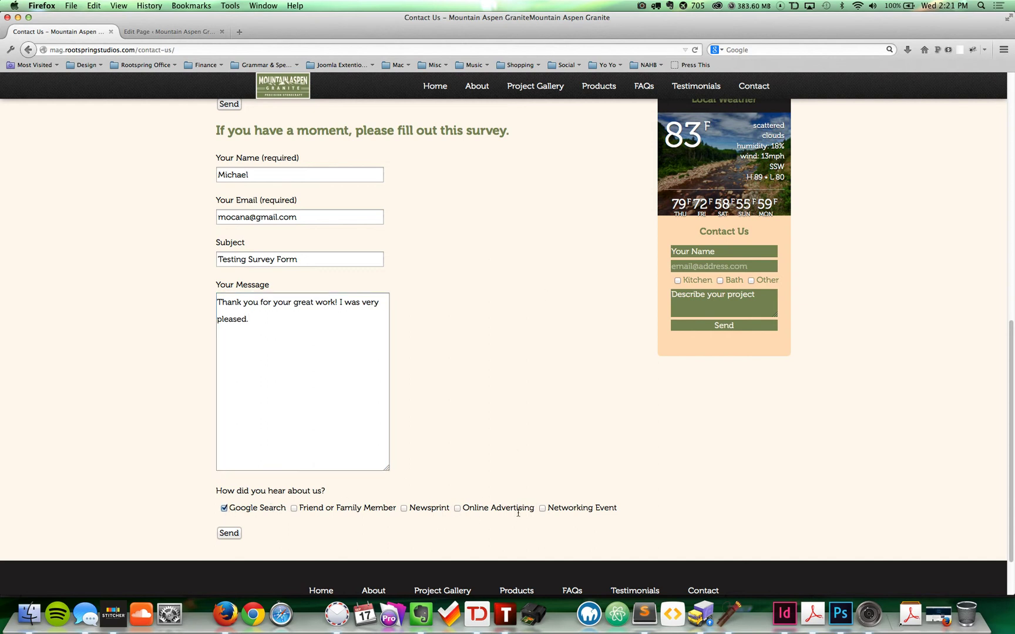
click(457, 509)
click(235, 535)
scroll(545, 419, down, 1)
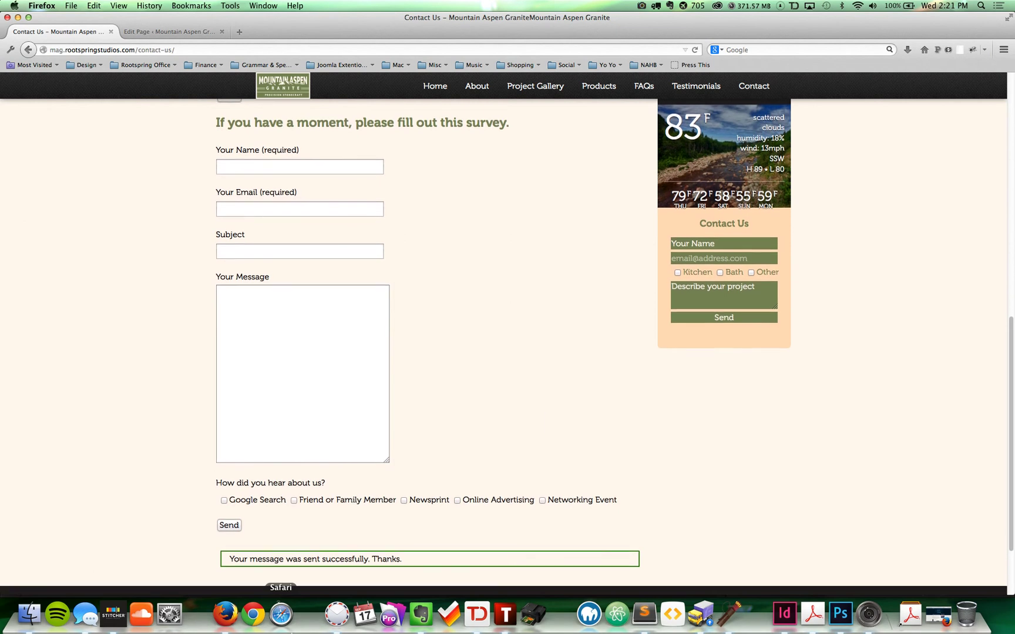
triple_click(353, 562)
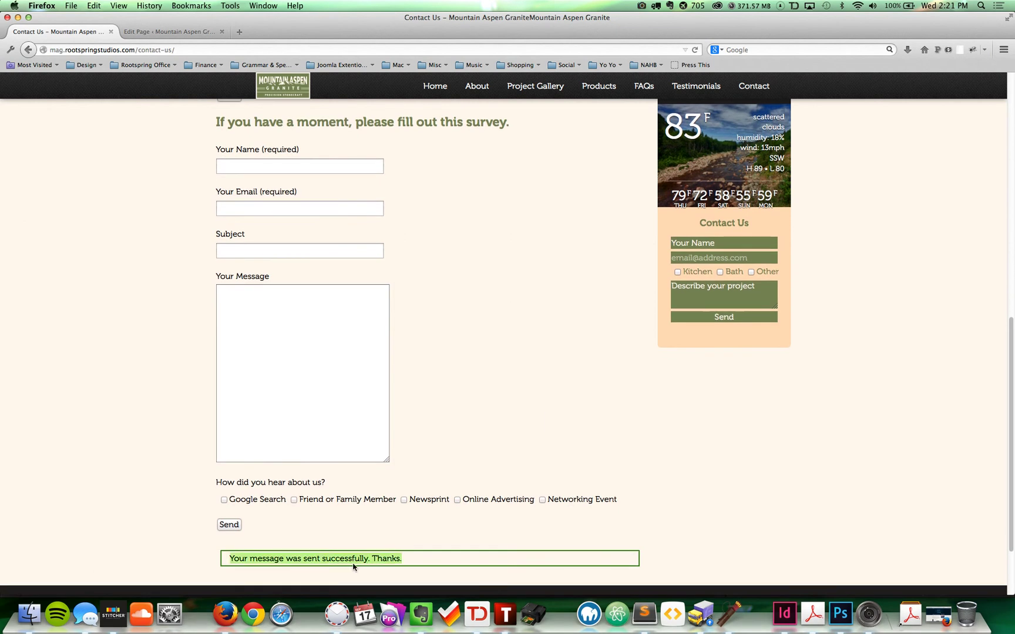
click(447, 570)
Step: In Airmail, close the empty draft, sync mail, and open the Testing Survey Form email
click(338, 616)
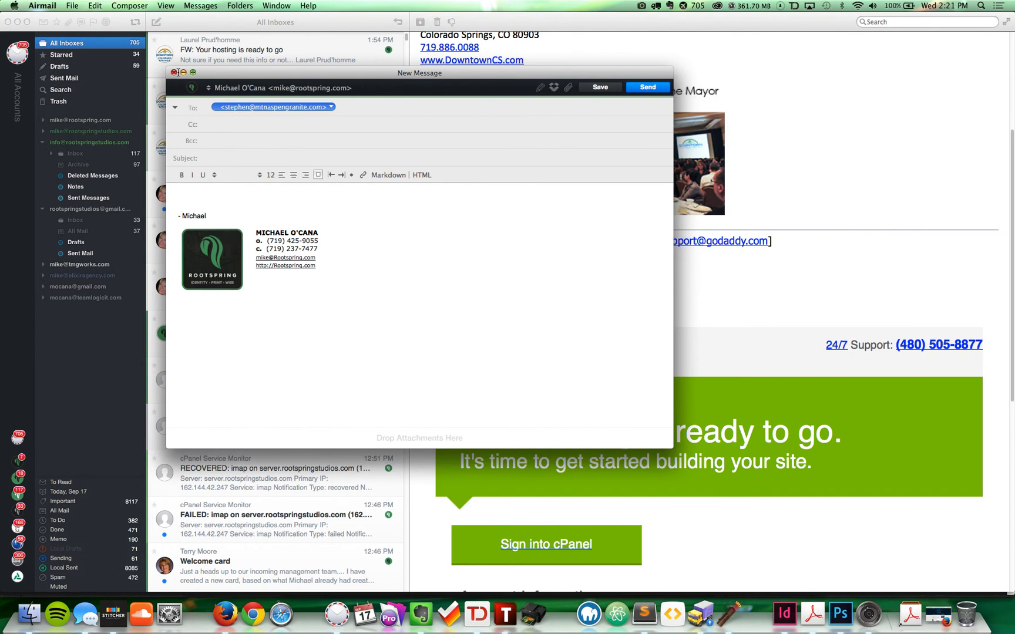
click(175, 72)
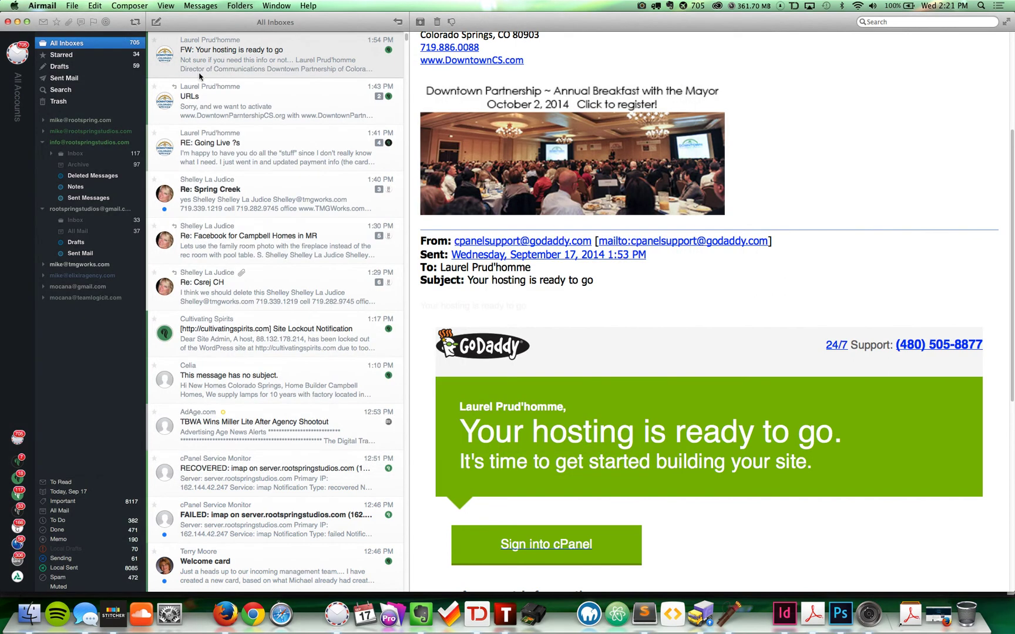
click(136, 23)
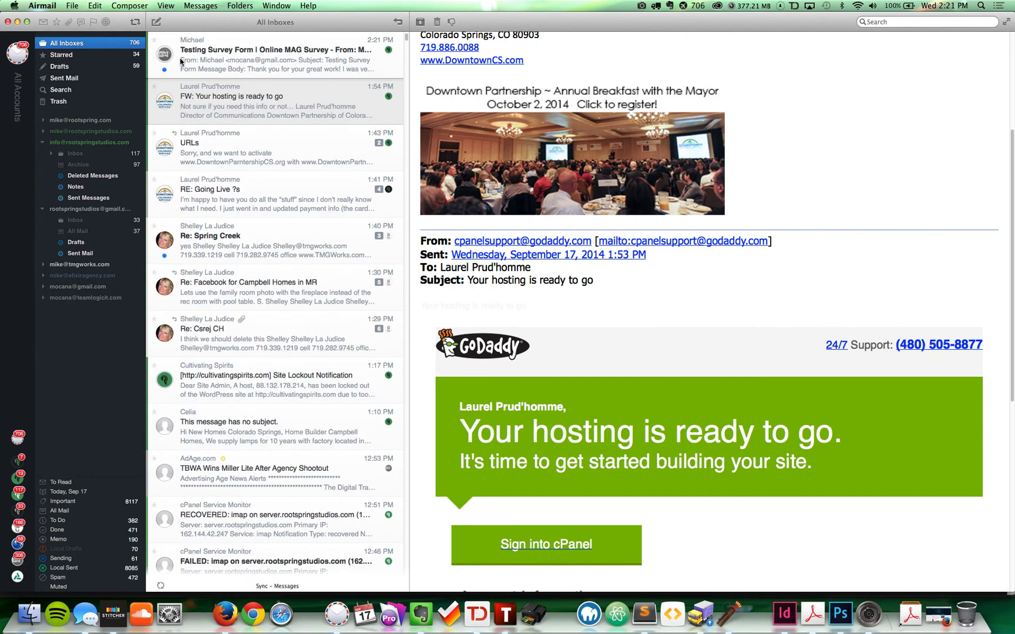
click(232, 63)
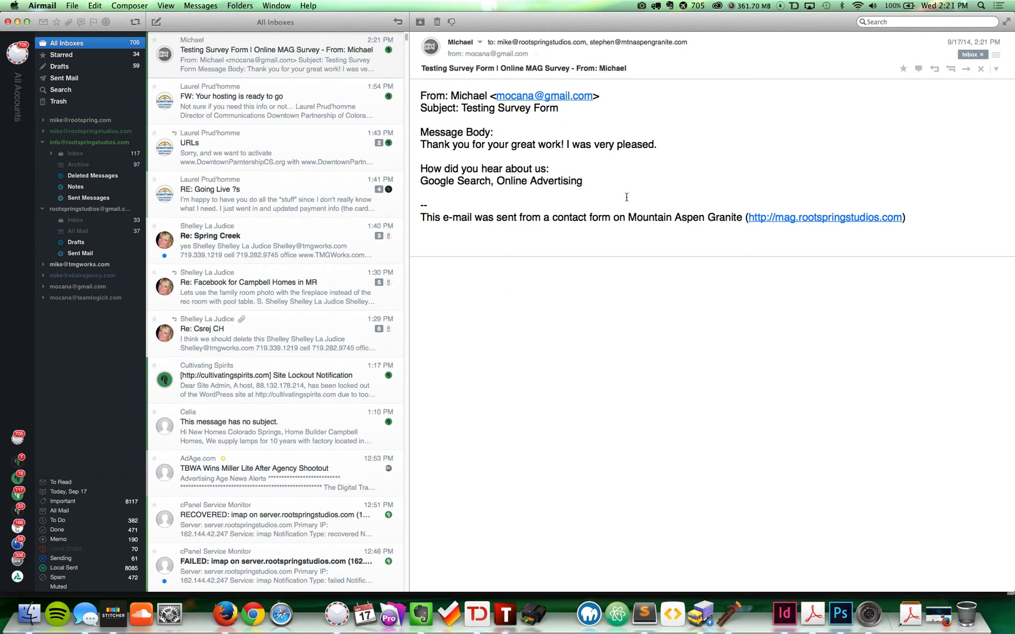
Step: Review the submitted message and referral answers in the received email
triple_click(506, 144)
click(507, 144)
drag(567, 172, 409, 173)
double_click(479, 183)
click(482, 186)
drag(623, 186, 423, 132)
click(577, 128)
key(super+Tab)
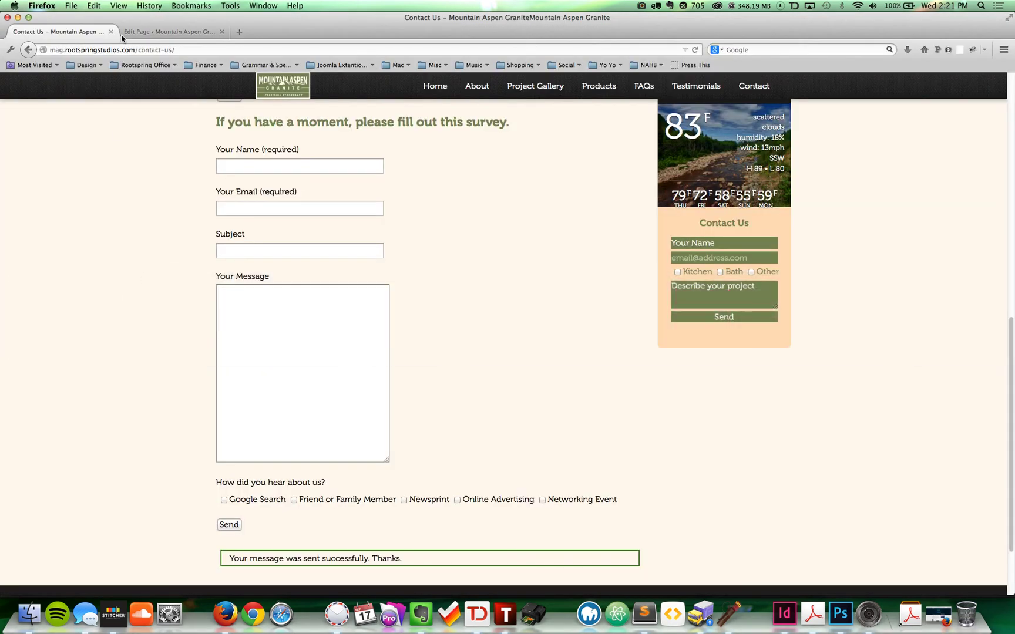
Step: Open the Survey Form from WordPress's Contact Forms list
click(149, 32)
mouse_move(66, 326)
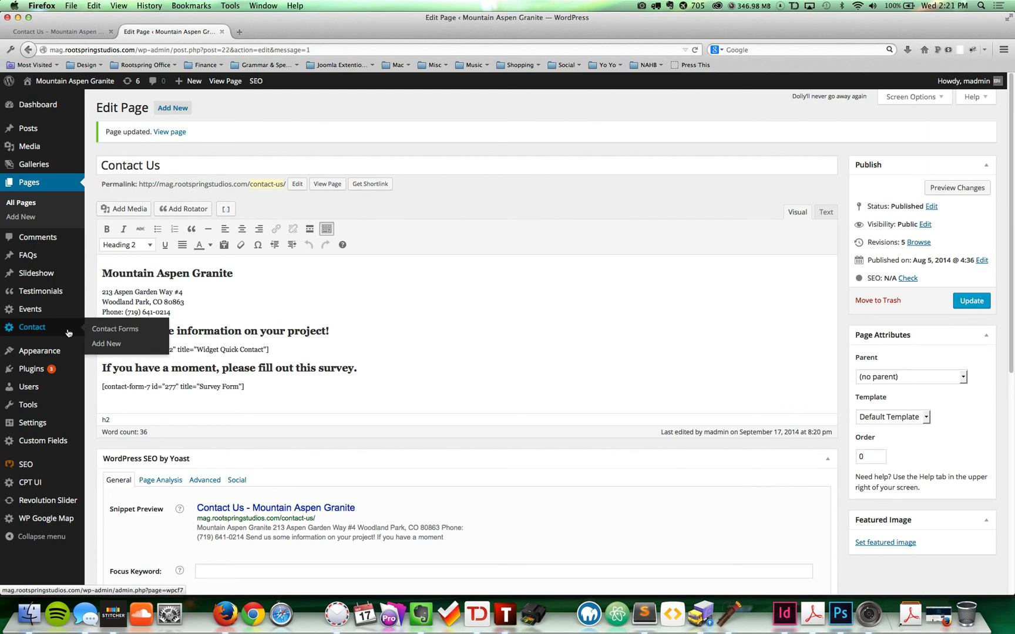
click(69, 333)
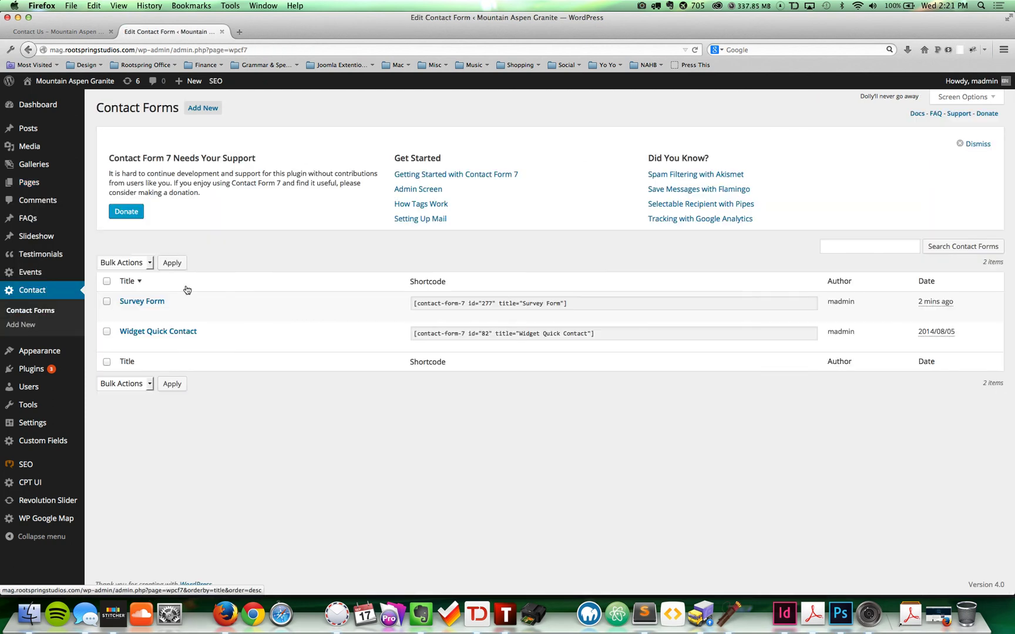
click(164, 306)
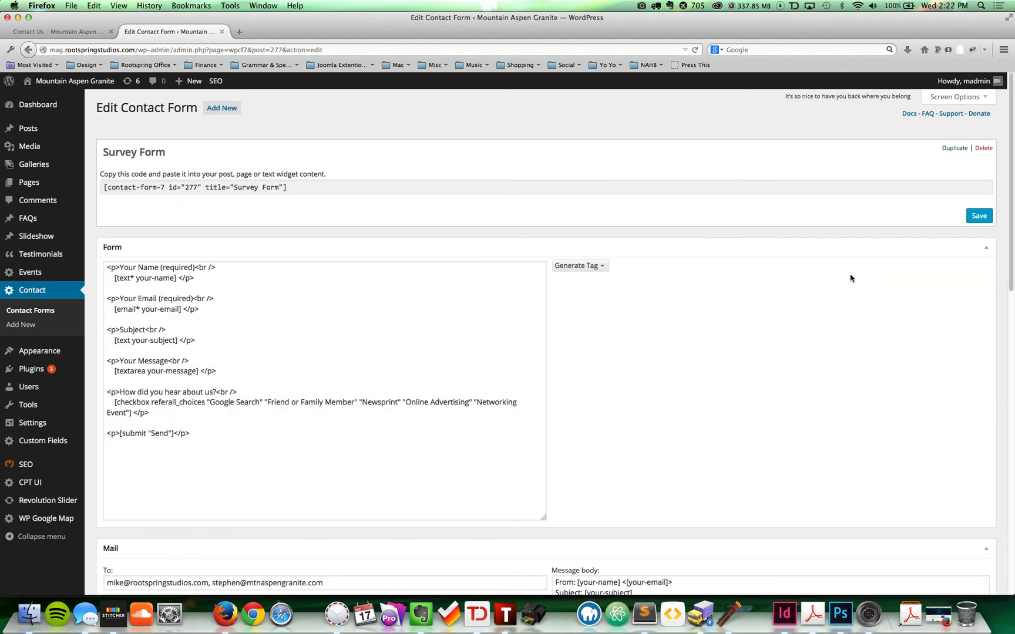
Step: Compare the form's mail body template with the received test email, then select the form template
scroll(838, 279, down, 2)
scroll(838, 279, down, 8)
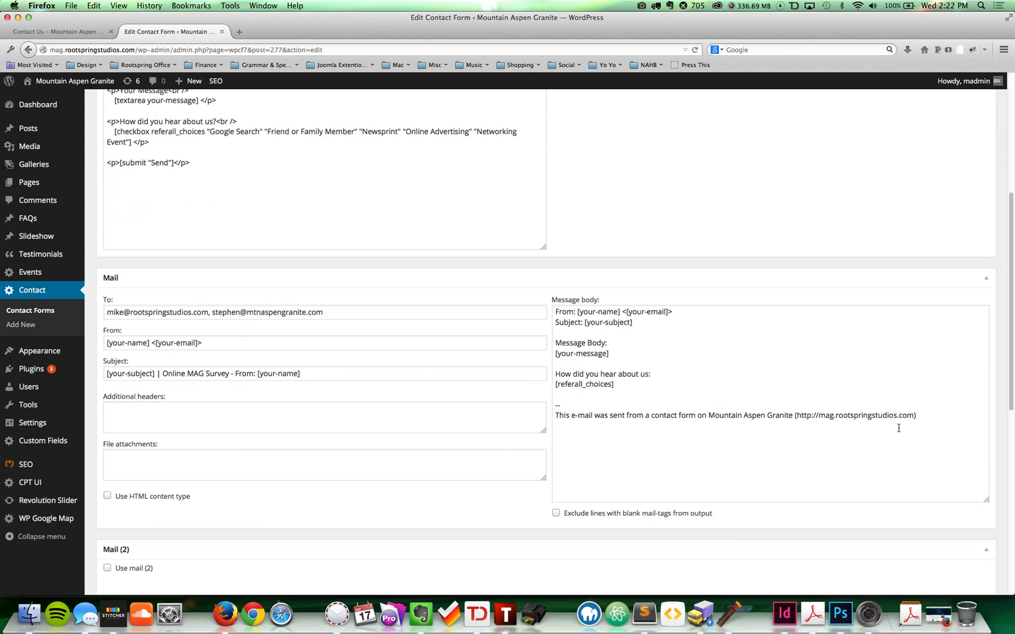
drag(931, 416, 520, 262)
key(super+Tab)
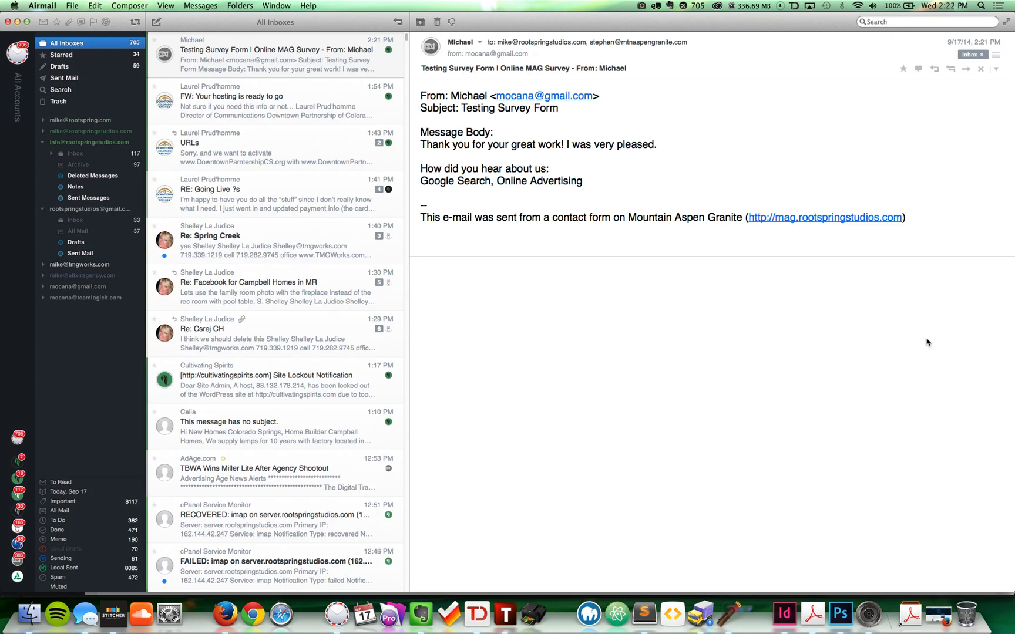
drag(934, 221, 507, 86)
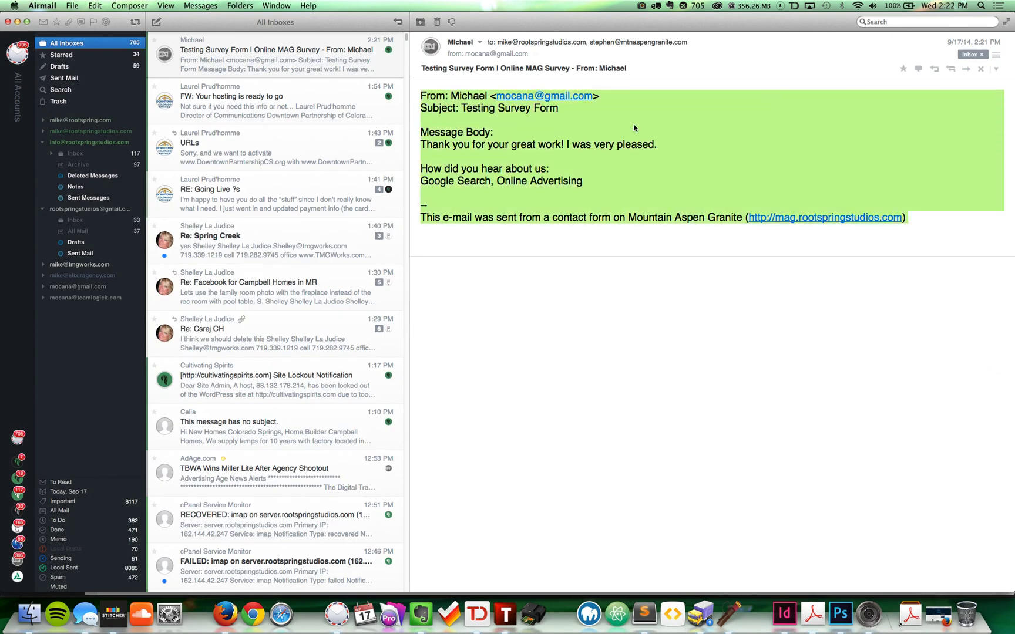
key(super+Tab)
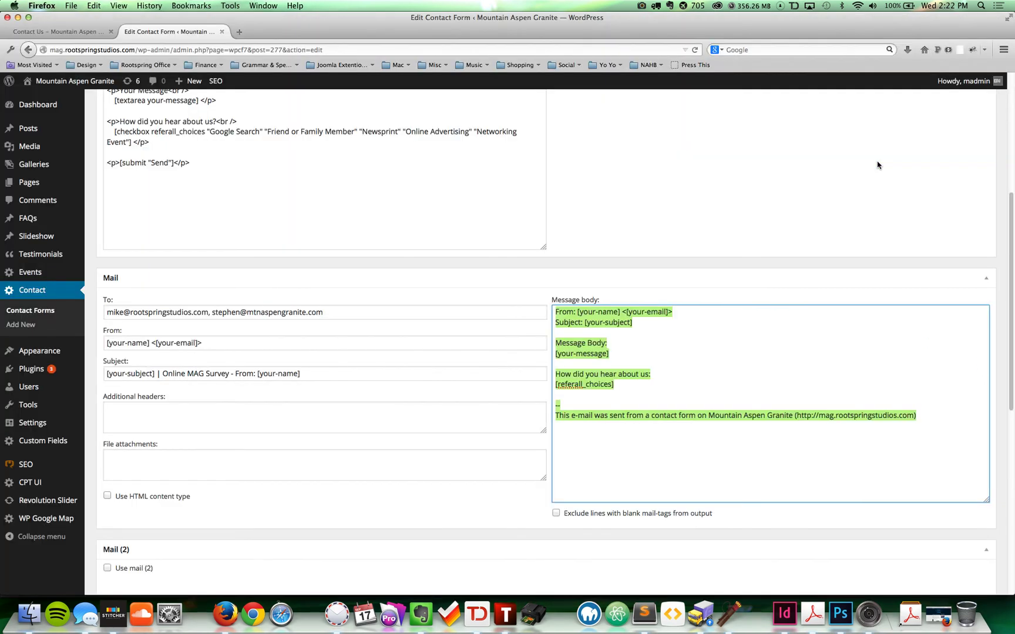
scroll(808, 278, up, 6)
scroll(808, 278, up, 2)
drag(266, 462, 270, 128)
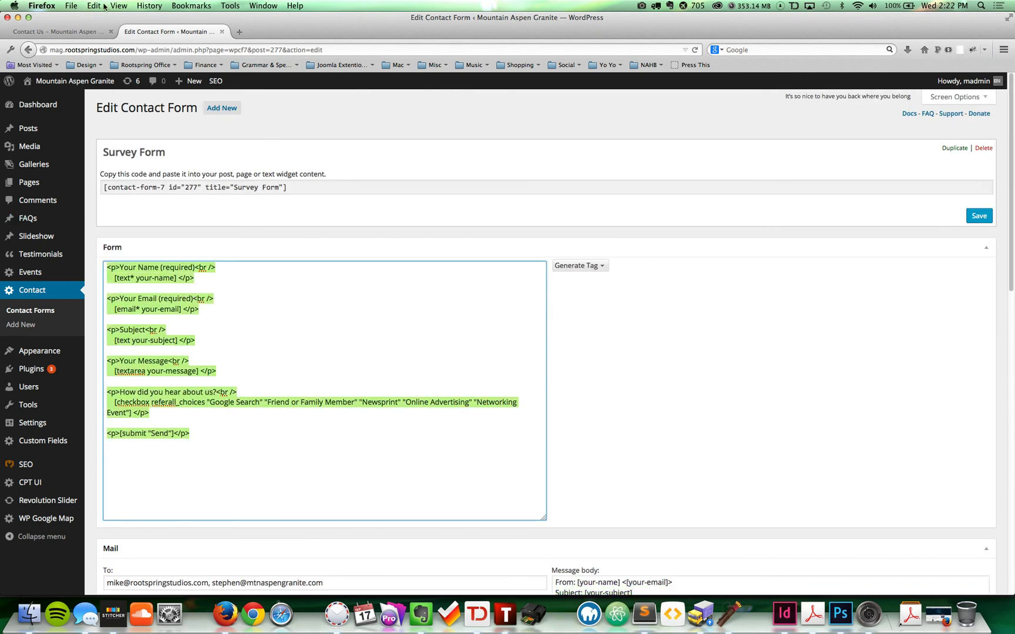
Step: Review the survey heading and referral checkbox labels on the live Contact Us page
click(43, 35)
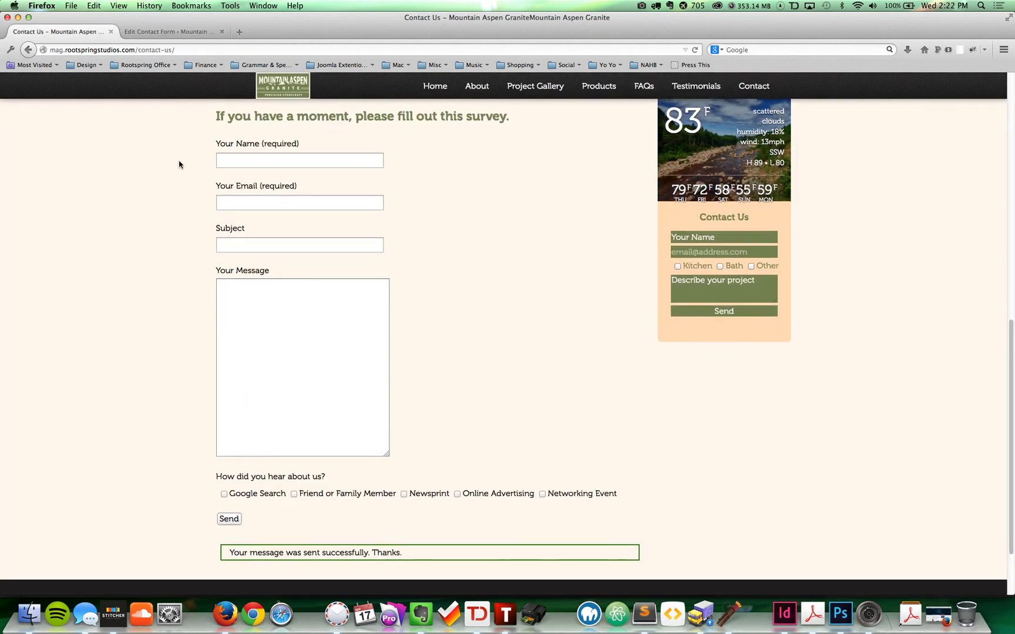
drag(217, 116, 458, 446)
click(313, 322)
key(shift+Tab)
key(shift+Tab)
key(shift+Tab)
drag(633, 495, 433, 475)
click(360, 475)
Step: Insert 'The voices in my head told me so' as the first referral choice and save the Survey Form
click(172, 32)
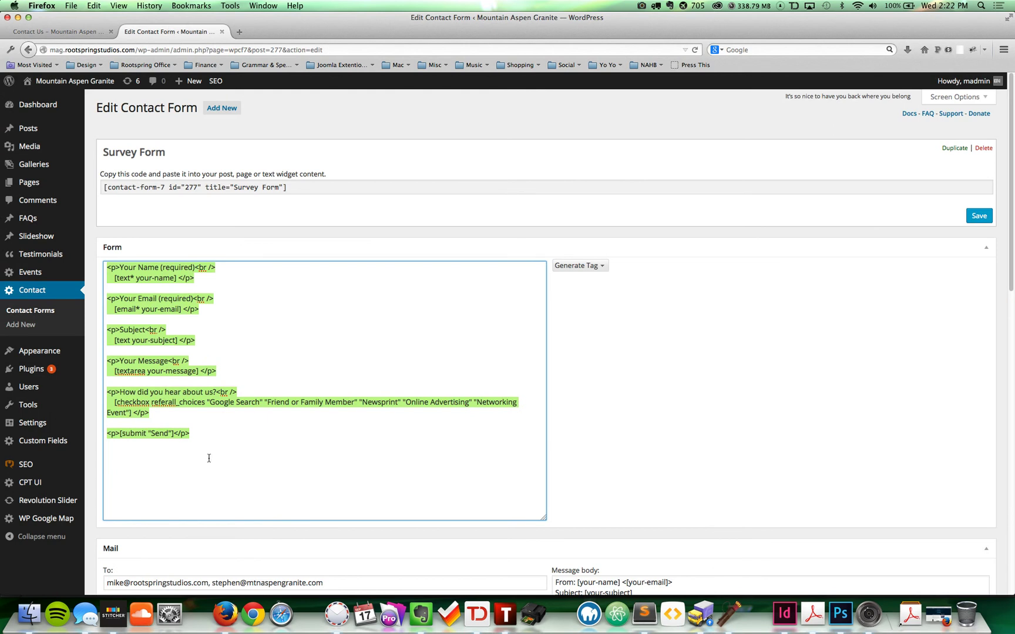
click(184, 432)
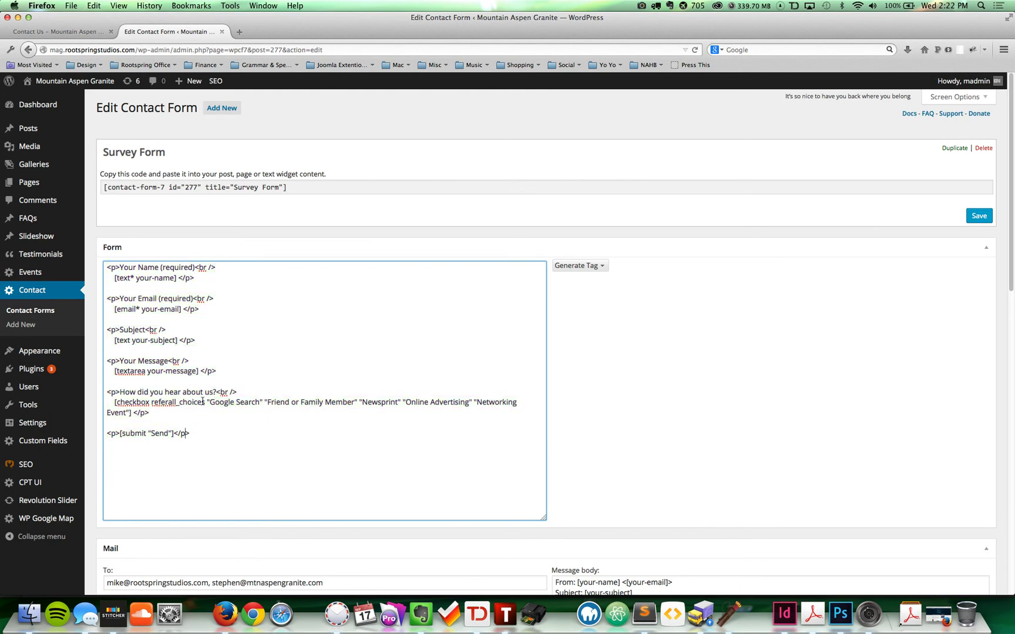
drag(208, 402, 264, 404)
key(super+c)
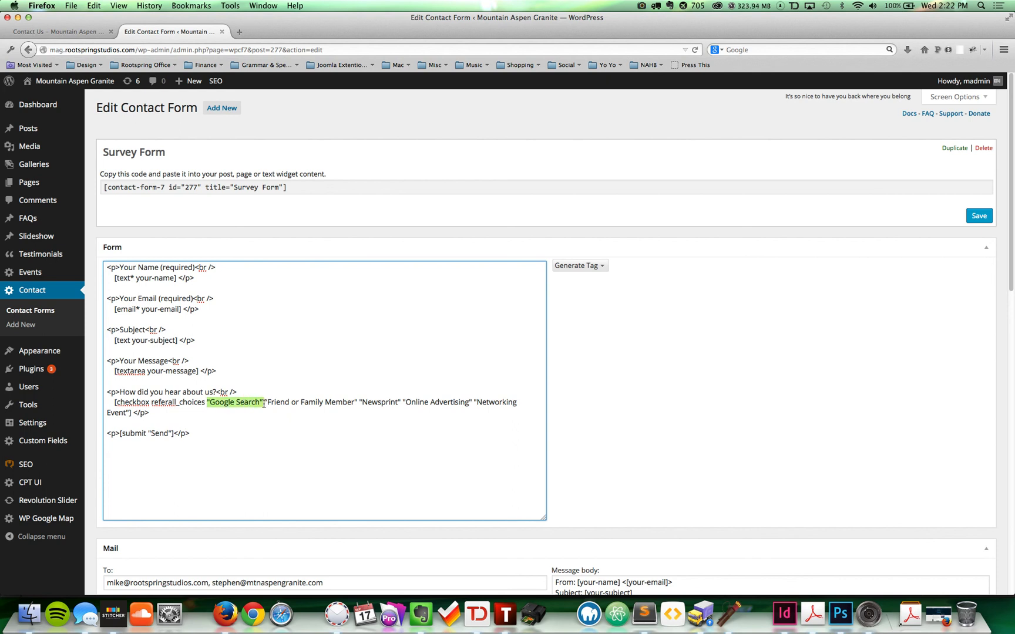
click(194, 402)
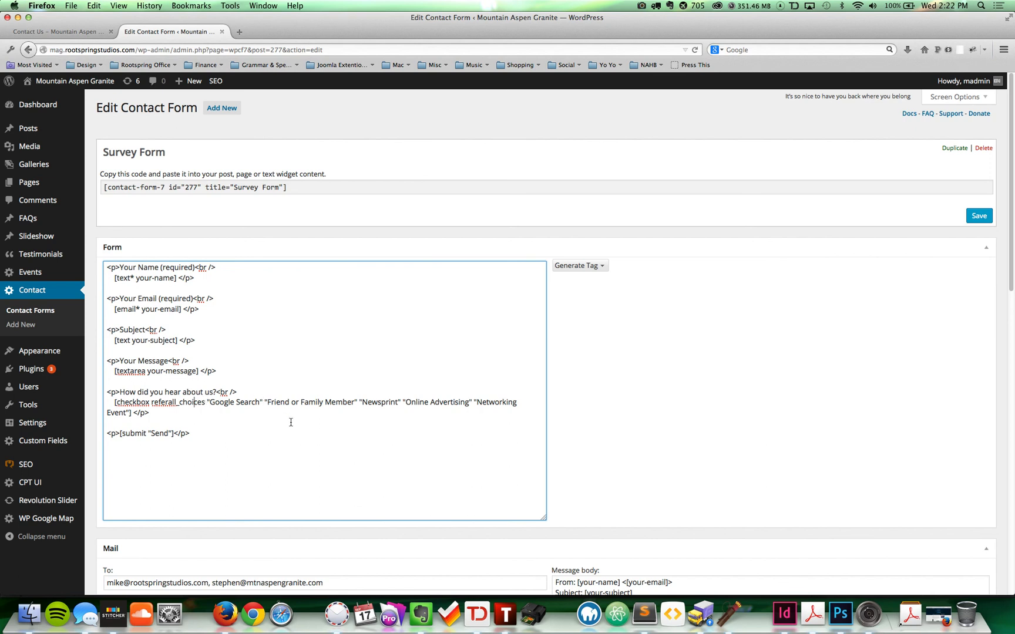
key(super+v)
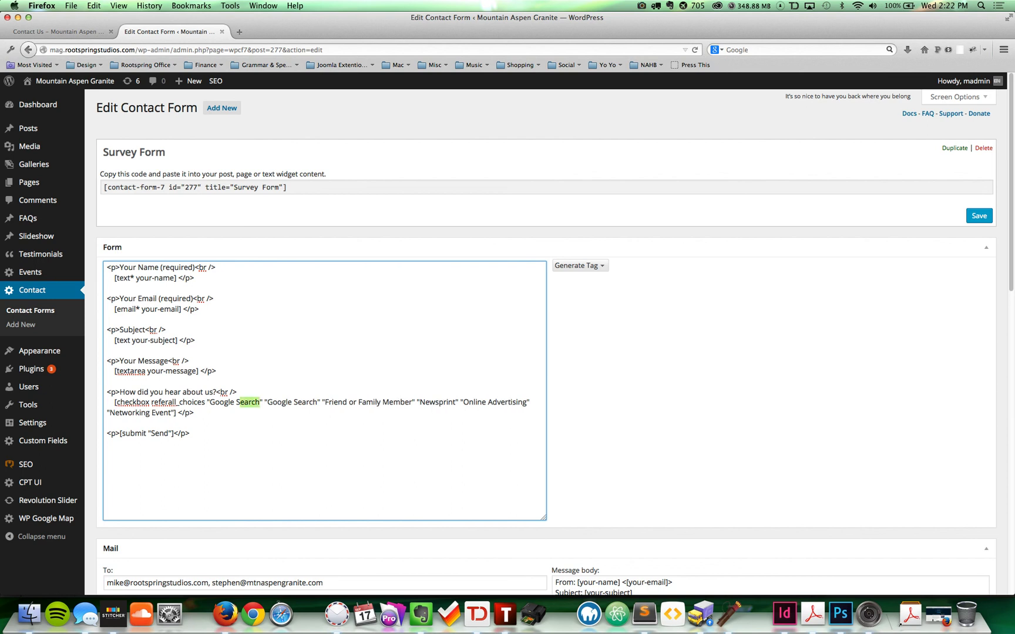
key(shift+Left)
key(shift+Left)
key(shift+Left)
text(The voices in my head told me so)
click(979, 216)
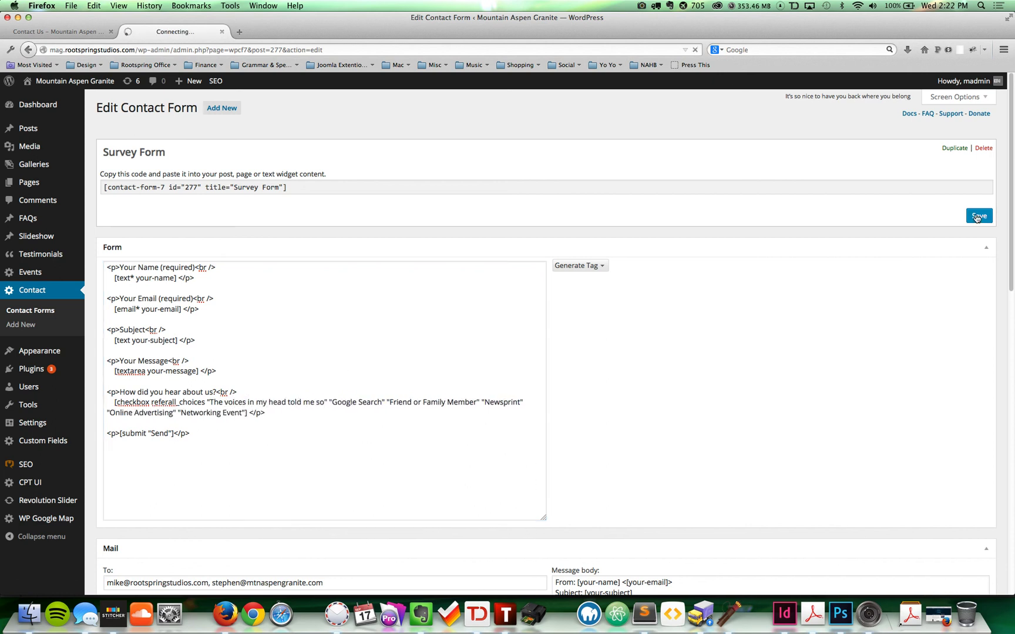
click(81, 33)
Step: Reload the Contact Us page and check the new referral choice in the survey
key(super+r)
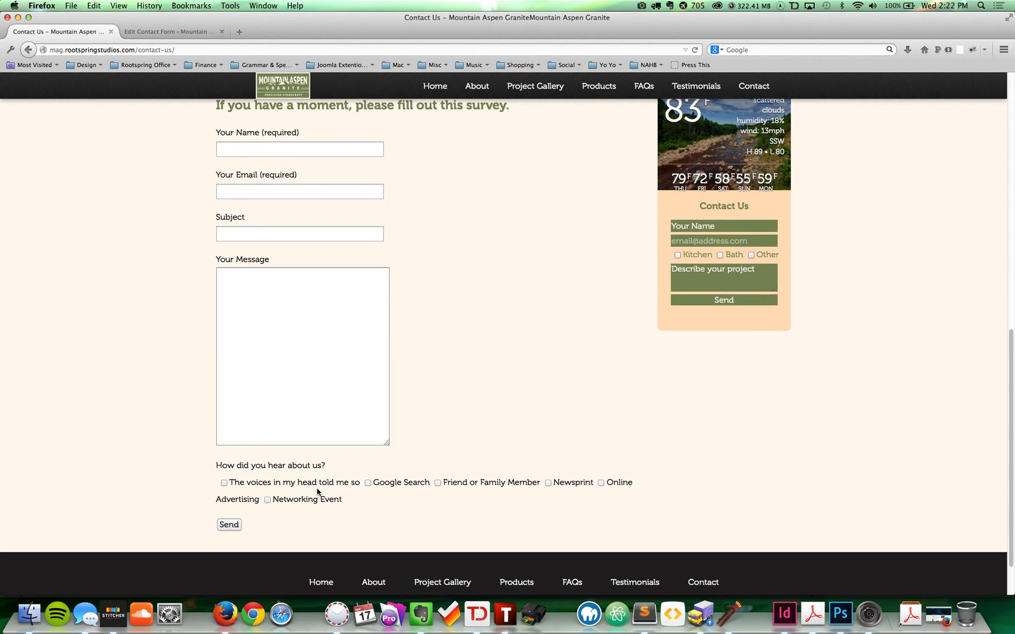
drag(332, 478, 359, 483)
triple_click(346, 482)
click(345, 482)
drag(349, 503, 149, 207)
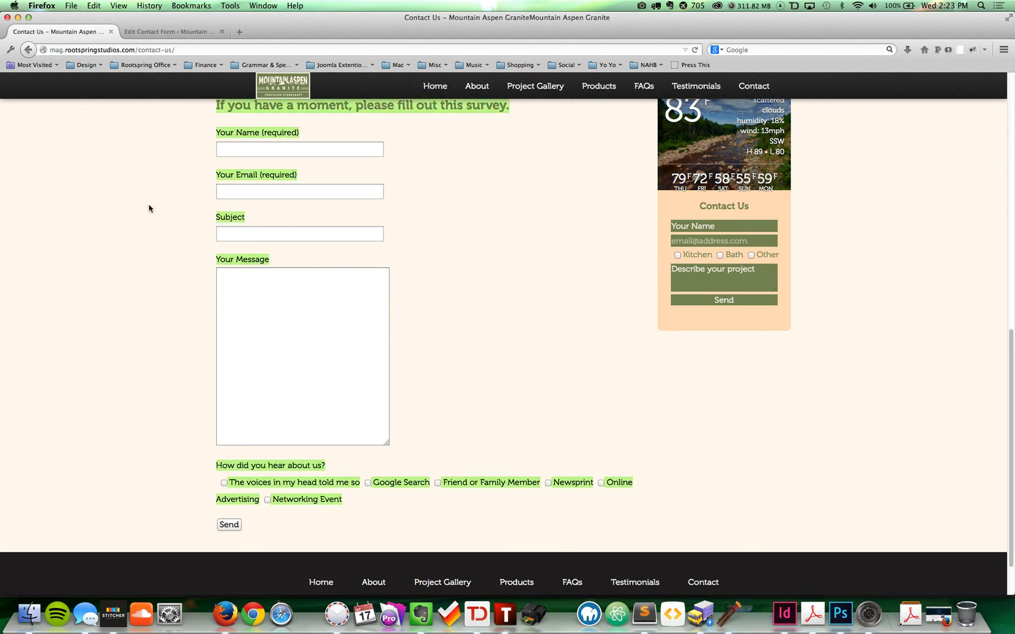
click(143, 225)
Step: Look over the address and Describe your project fields, then go to the site's home page
scroll(142, 225, up, 5)
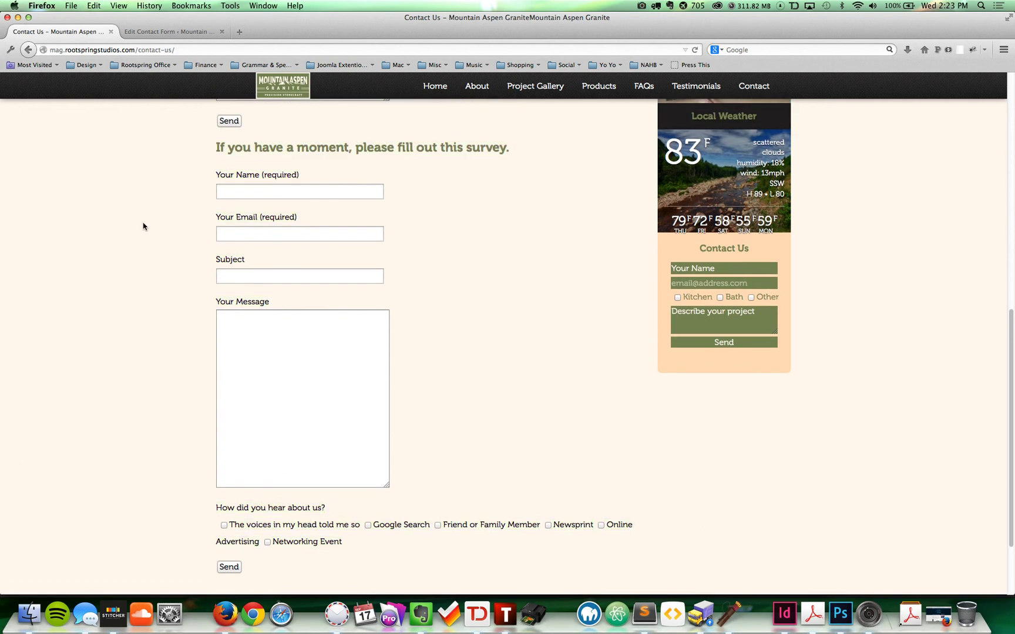
drag(346, 270, 219, 265)
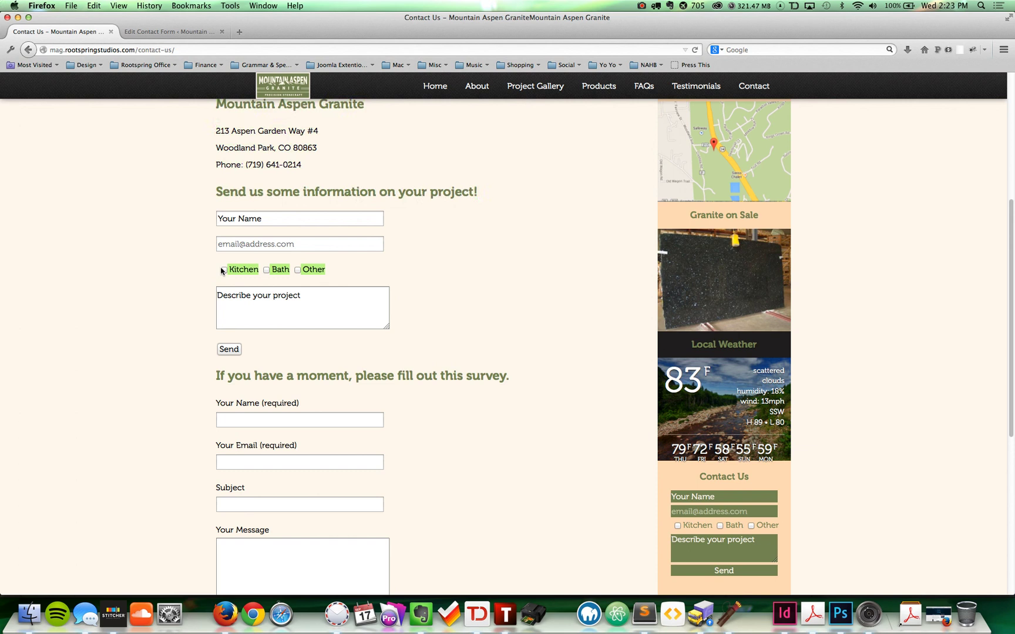
click(165, 265)
click(335, 302)
drag(302, 294, 216, 293)
click(148, 251)
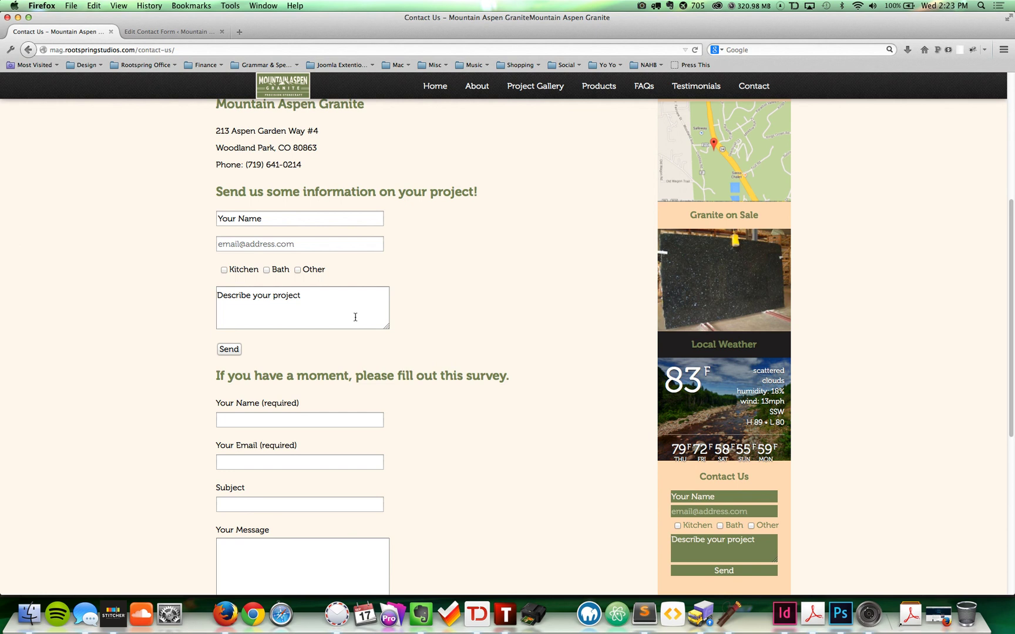
click(435, 88)
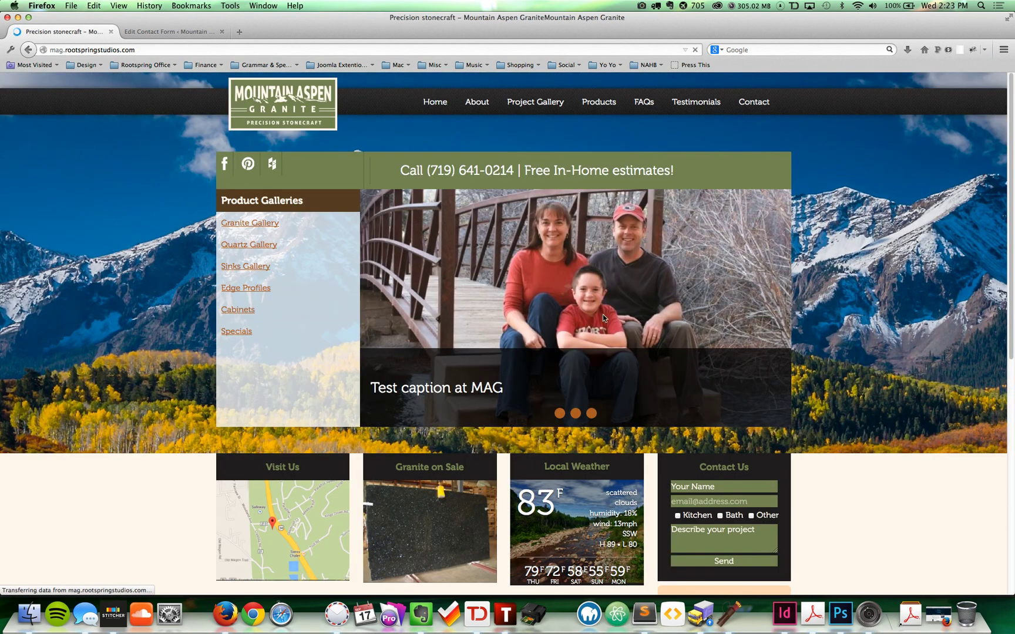
scroll(703, 266, down, 5)
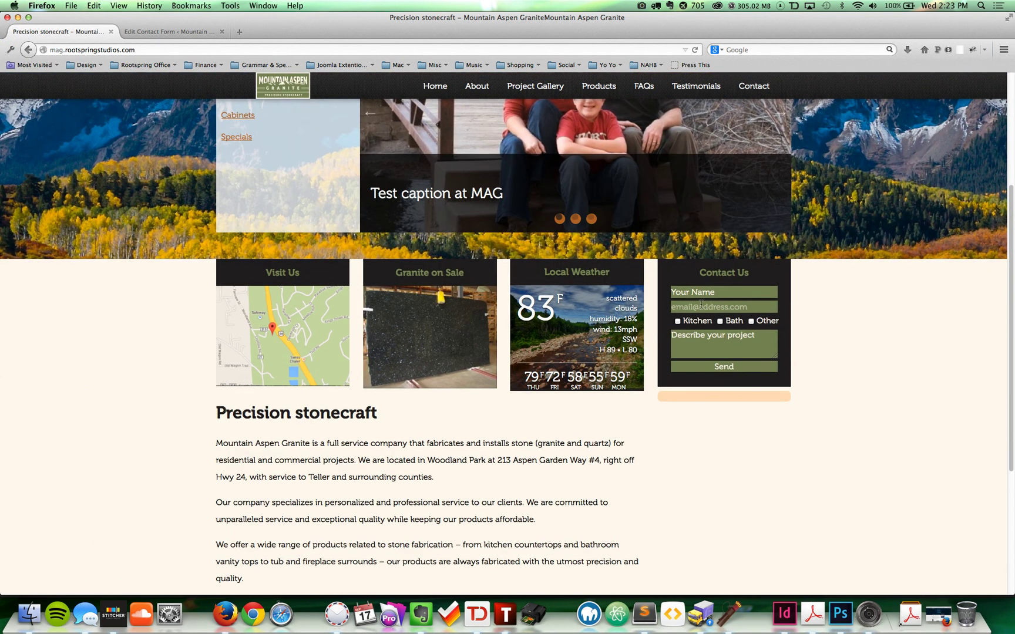